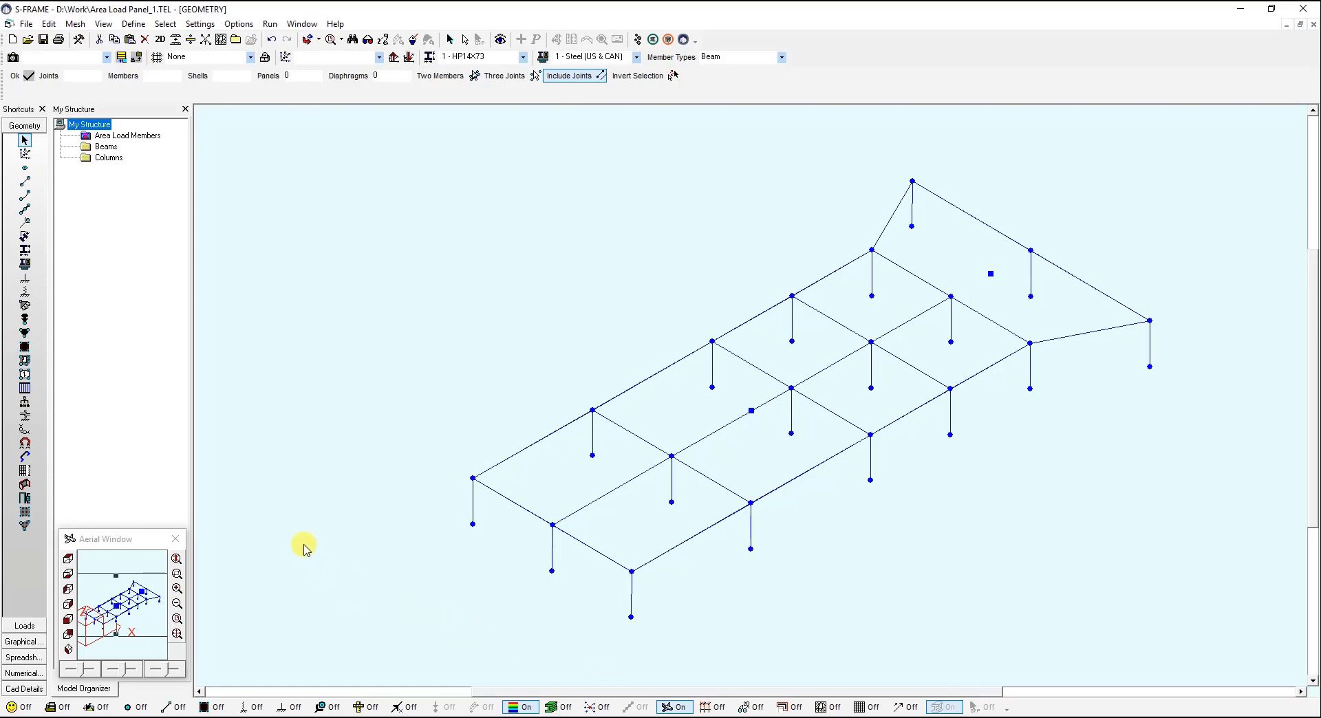
Step: Turn on panel display and run the Span Direction check, which flags the large floor panel red
left_click(25, 360)
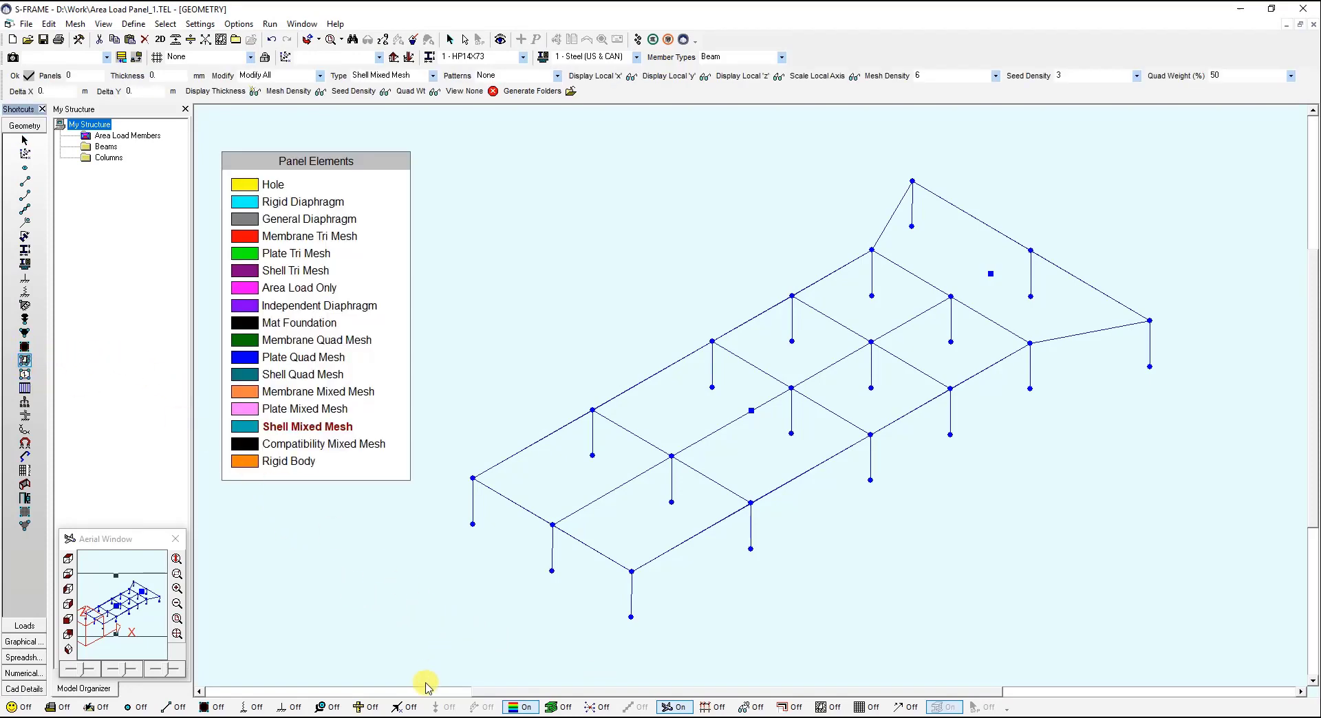
left_click(377, 708)
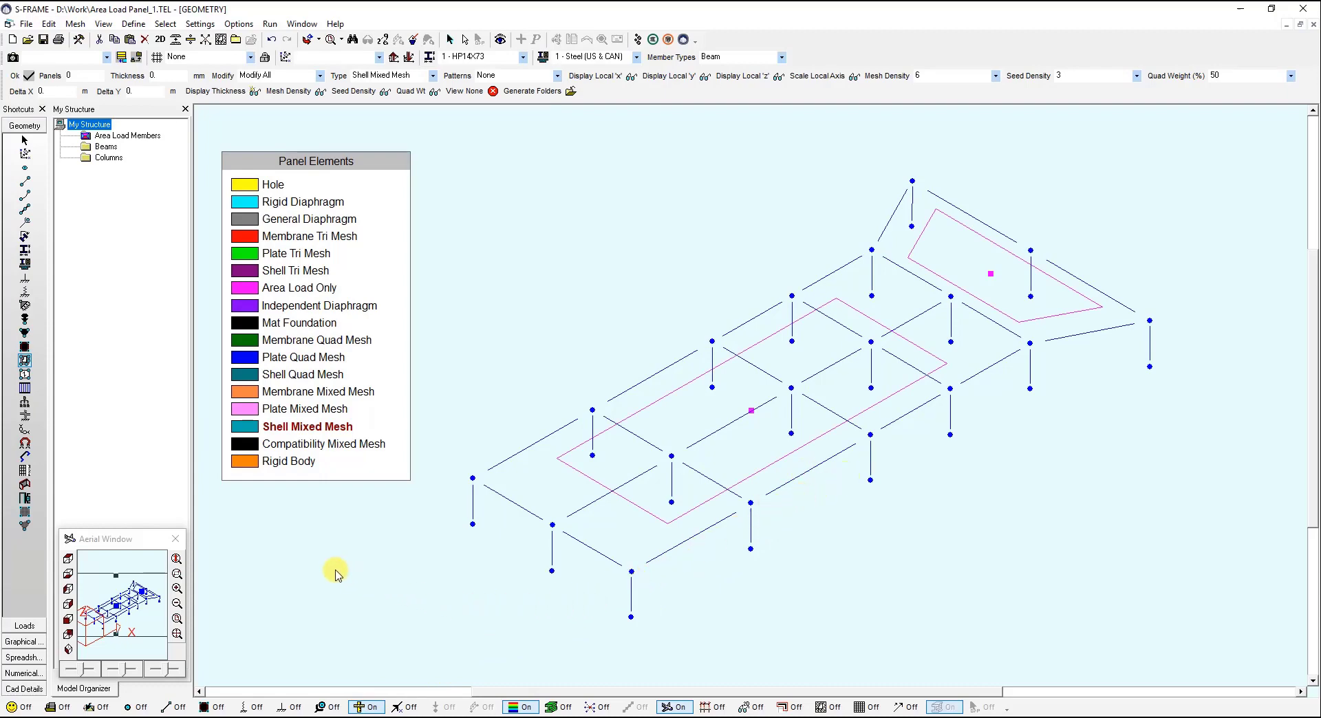
left_click(25, 375)
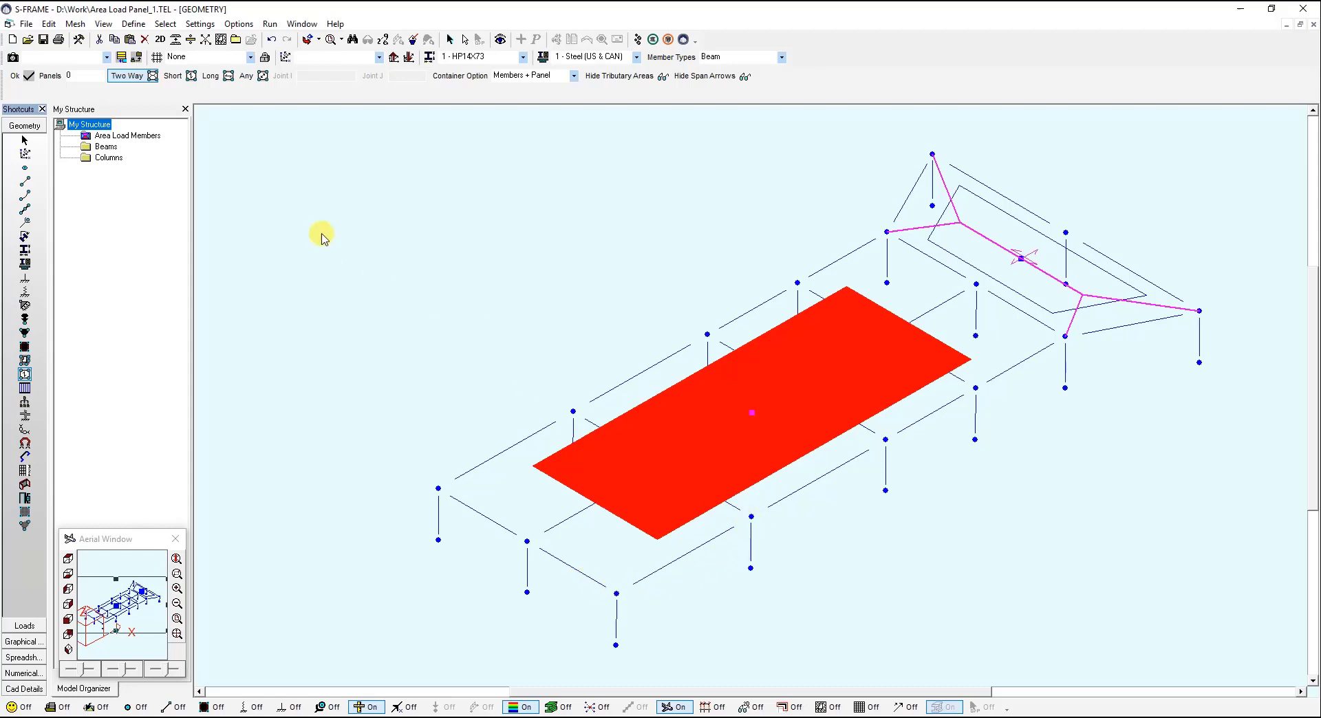
Step: Select all horizontal members with Select Special and update the open Area Load Members group
left_click(136, 137)
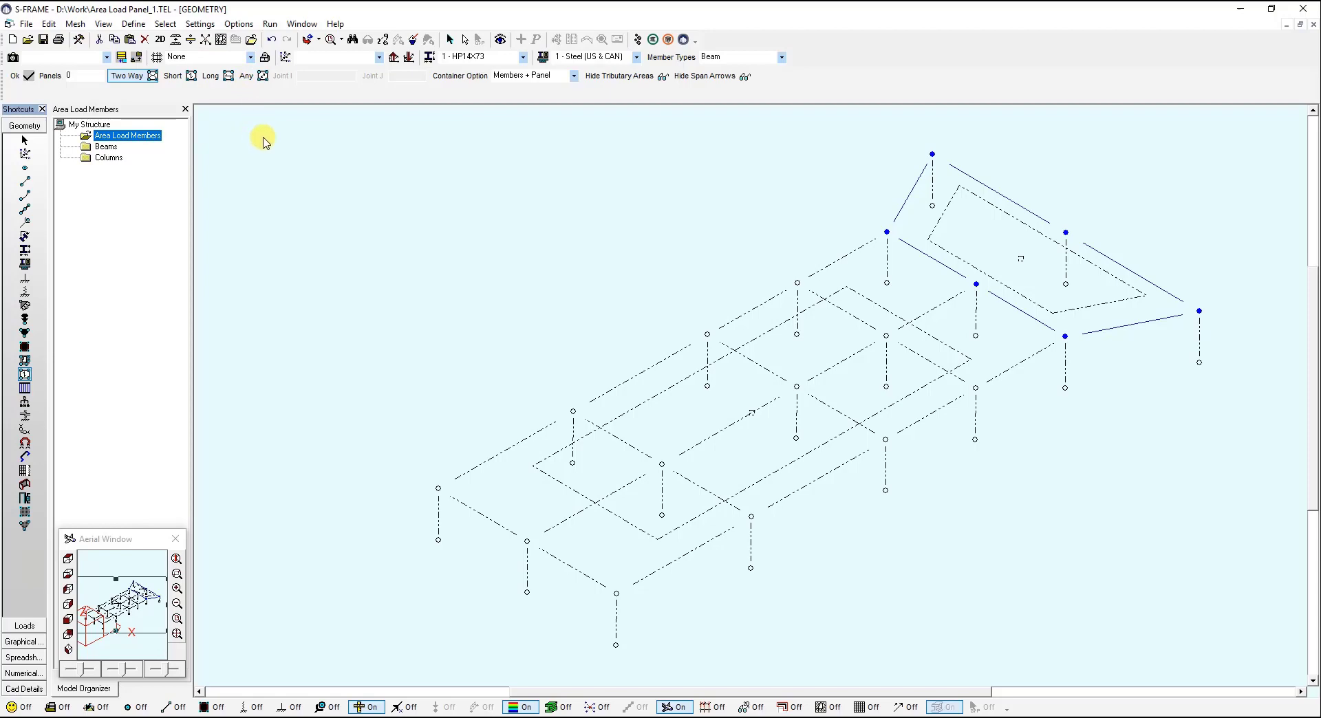
left_click(166, 23)
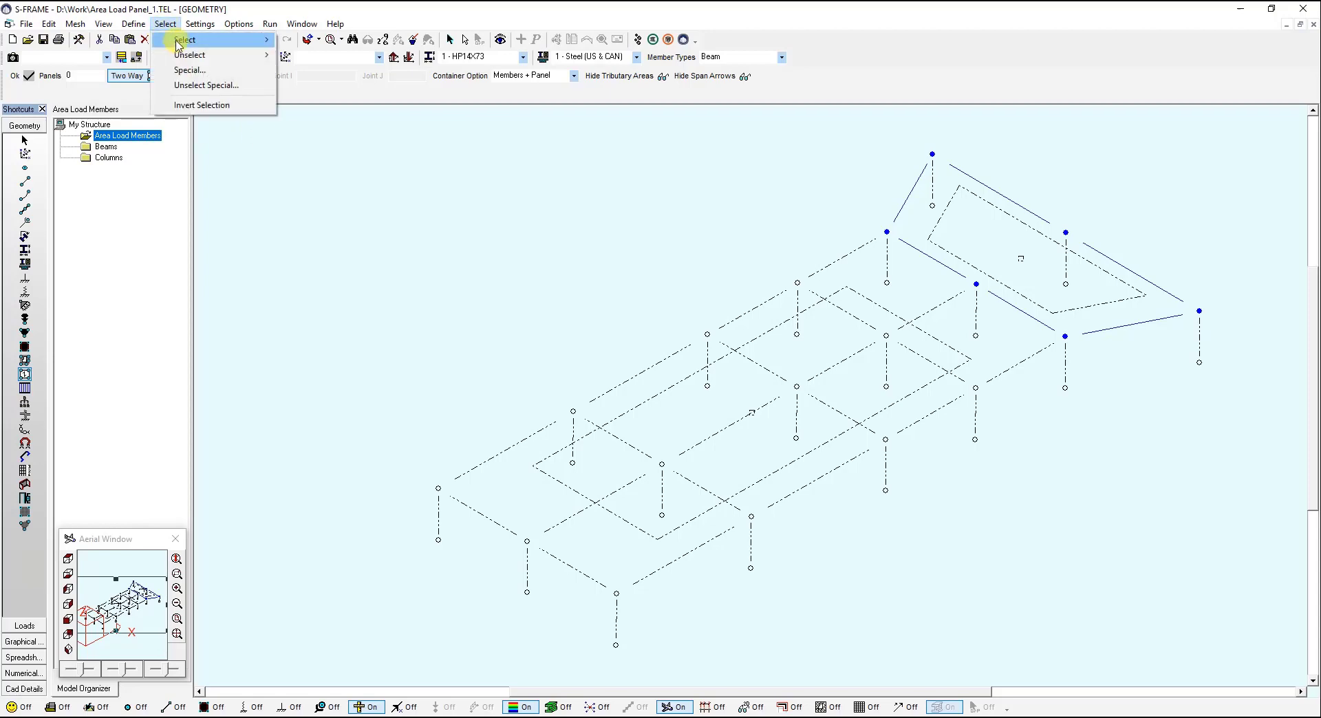
left_click(189, 70)
left_click(646, 464)
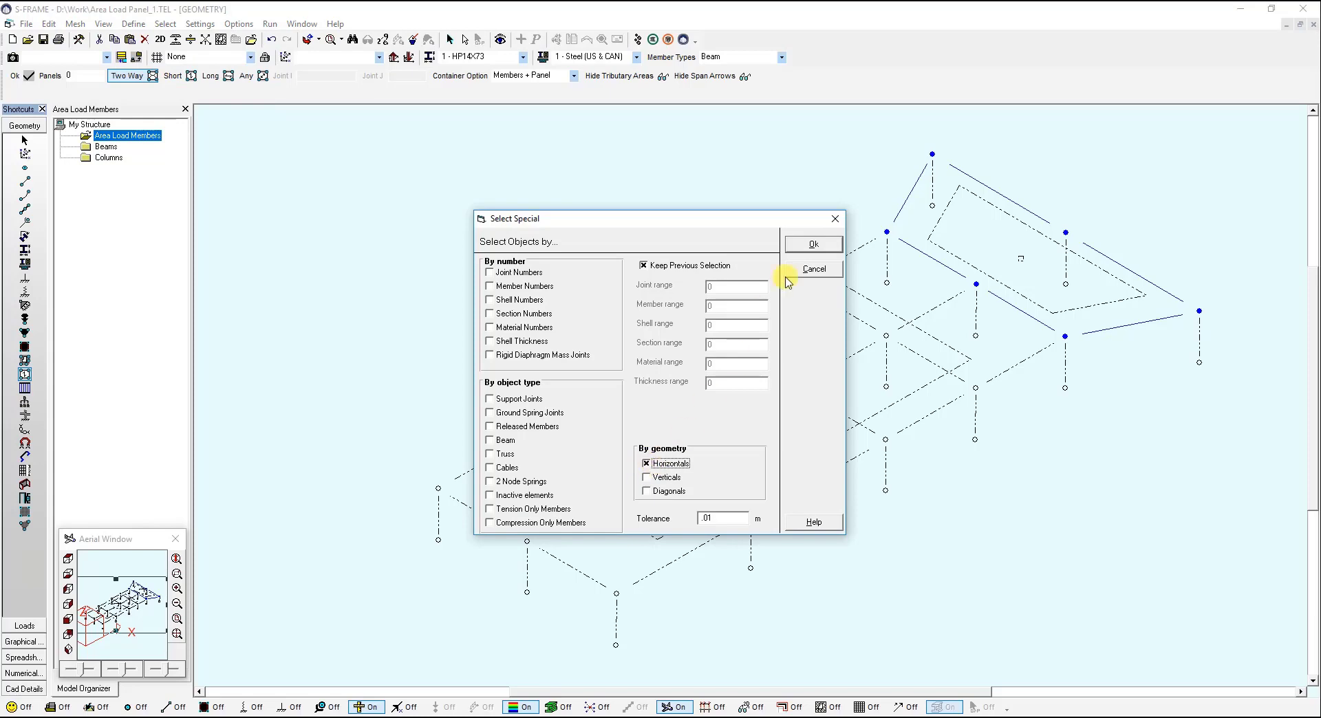
left_click(805, 244)
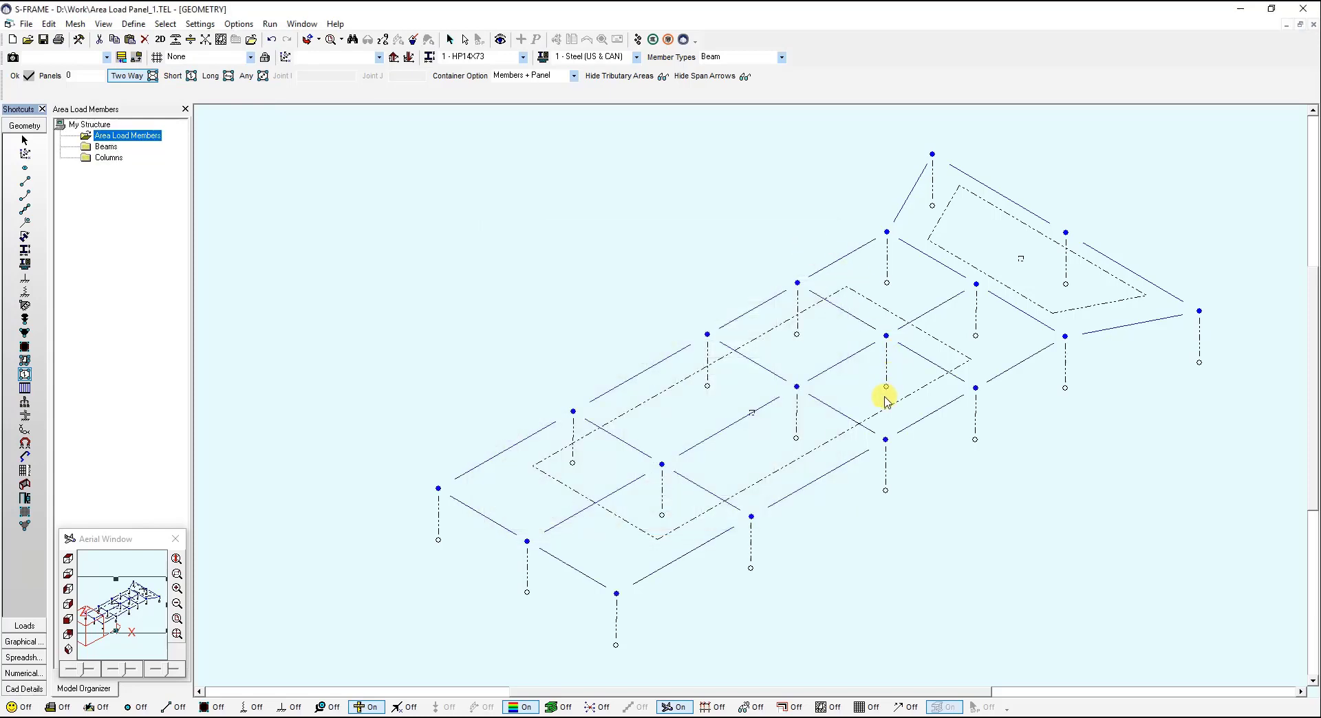
right_click(134, 141)
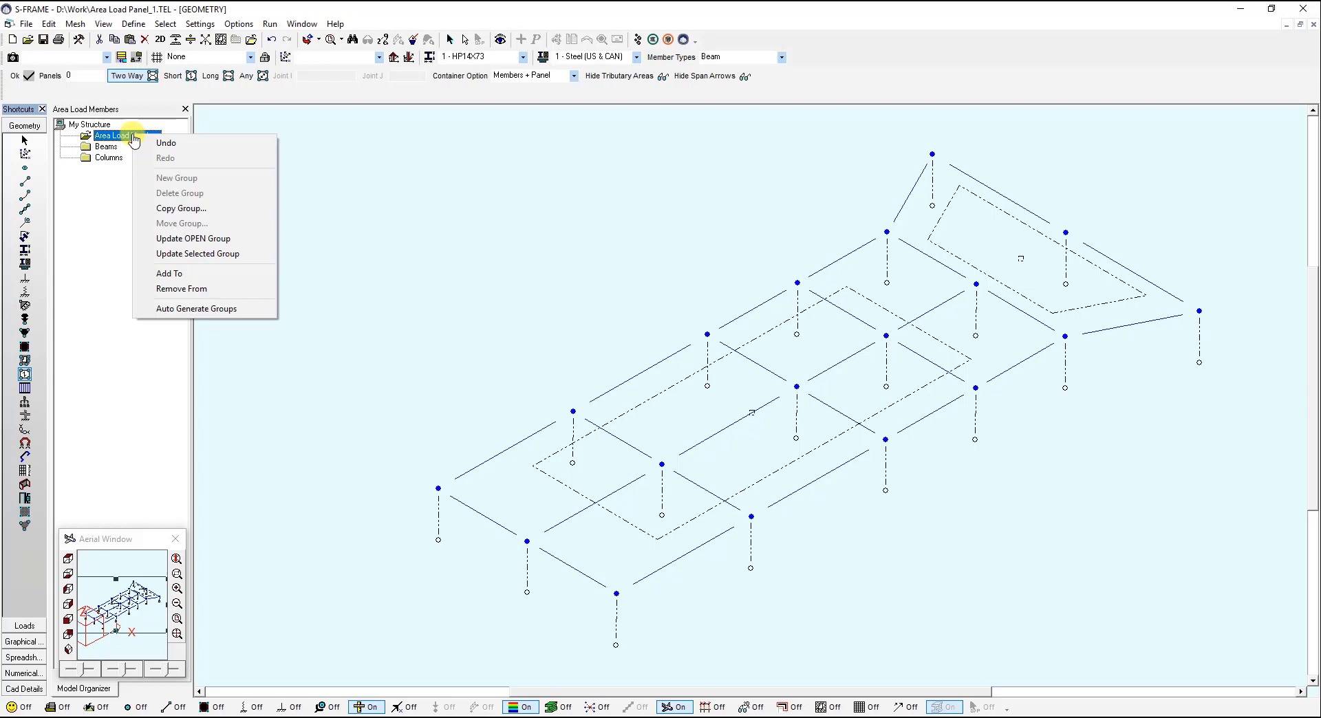
left_click(227, 245)
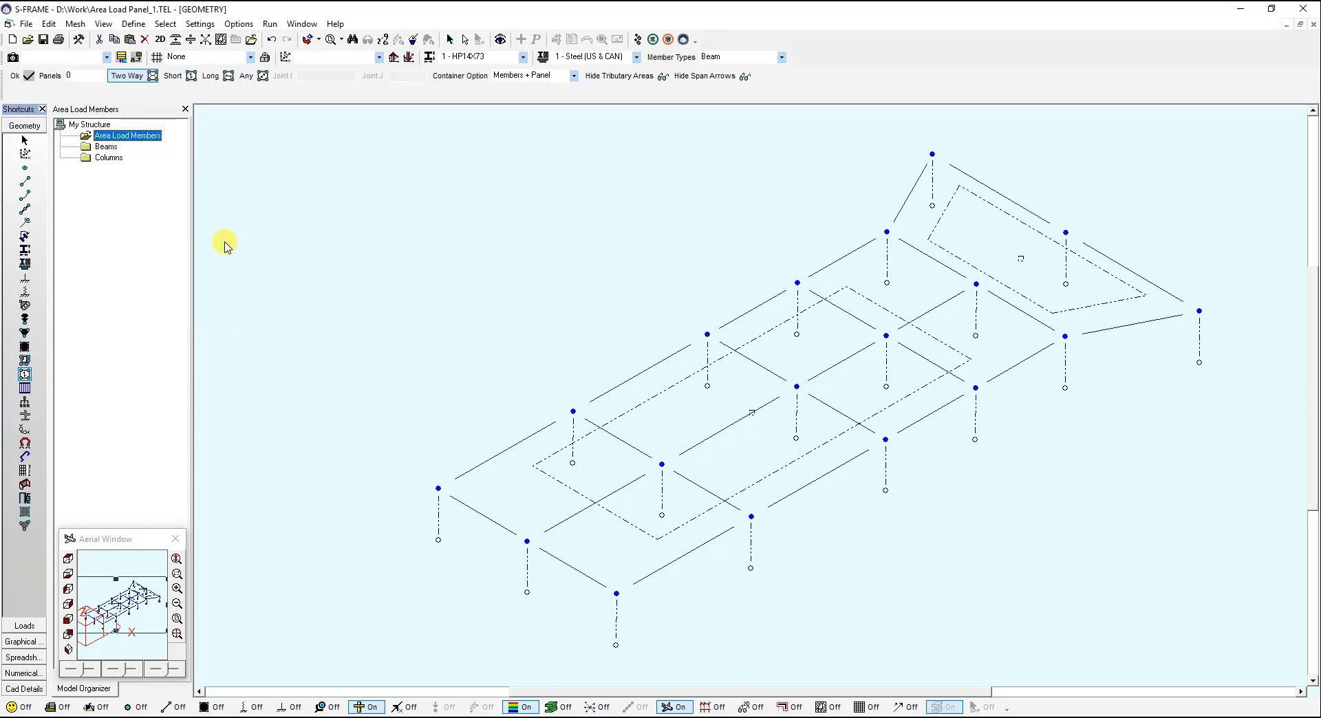
Step: Select My Structure in the Model Organizer to show the whole frame
left_click(90, 126)
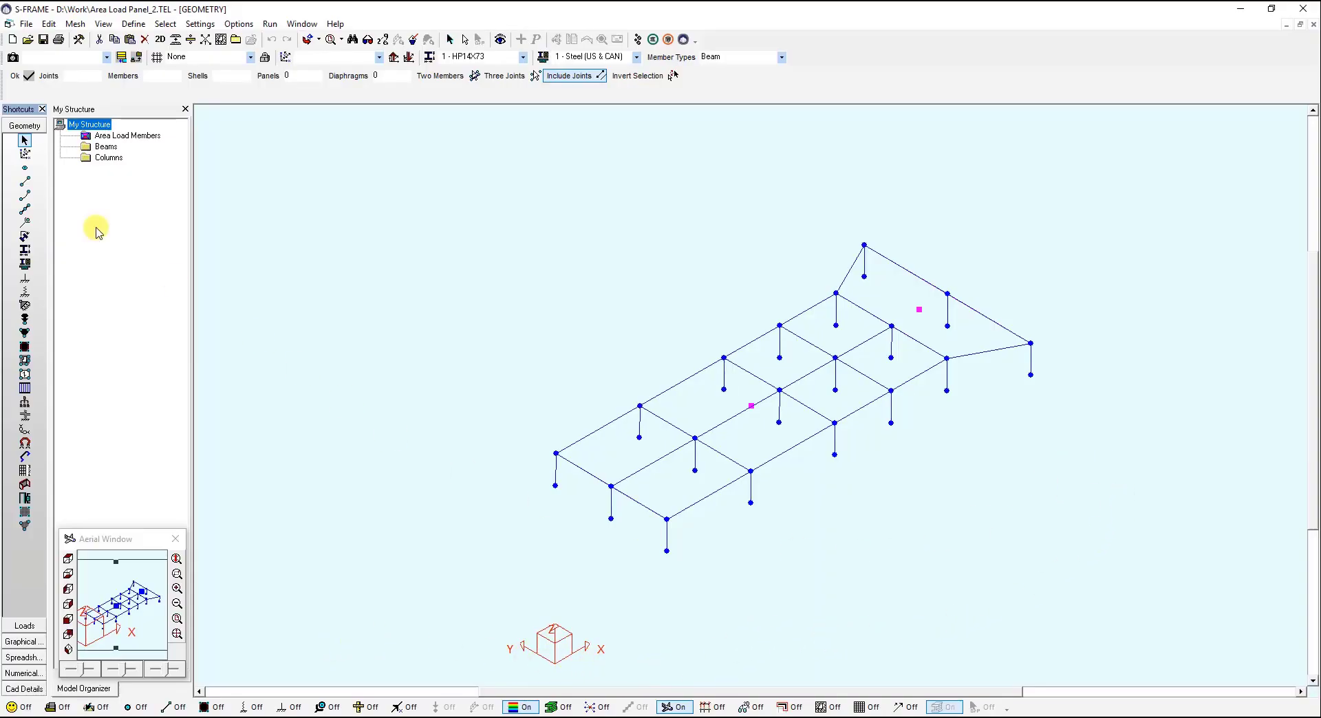
Step: Run the Span Direction check on Area Load Panel_2, then isolate the Area Load Members group
left_click(24, 375)
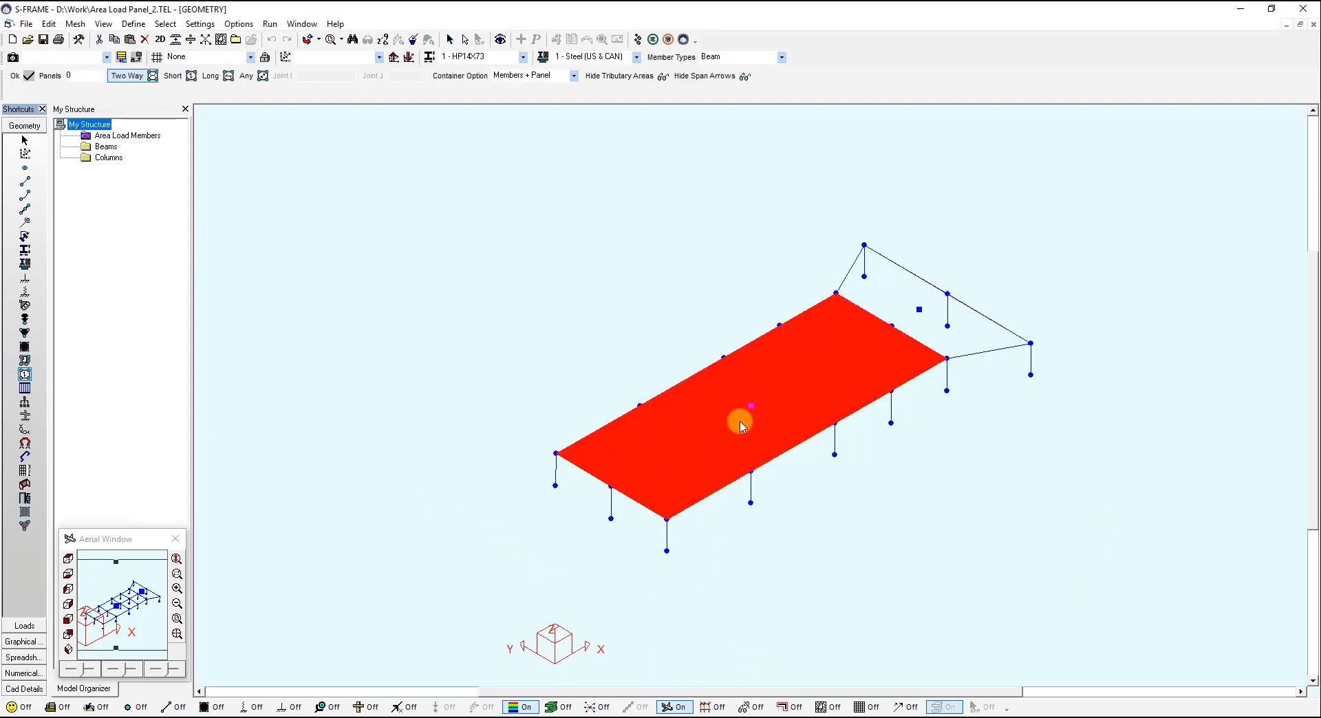
left_click(129, 136)
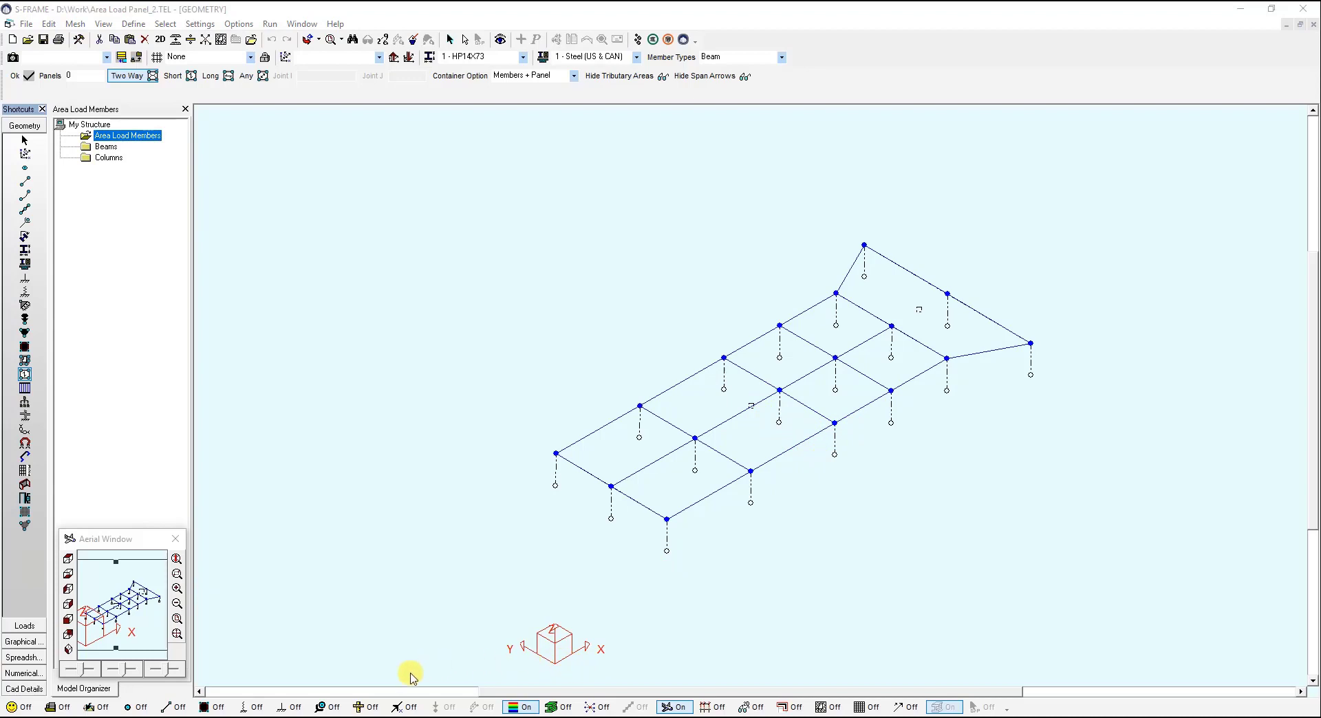
Step: Turn panel display on over the isolated Area Load Members beam grid
left_click(367, 709)
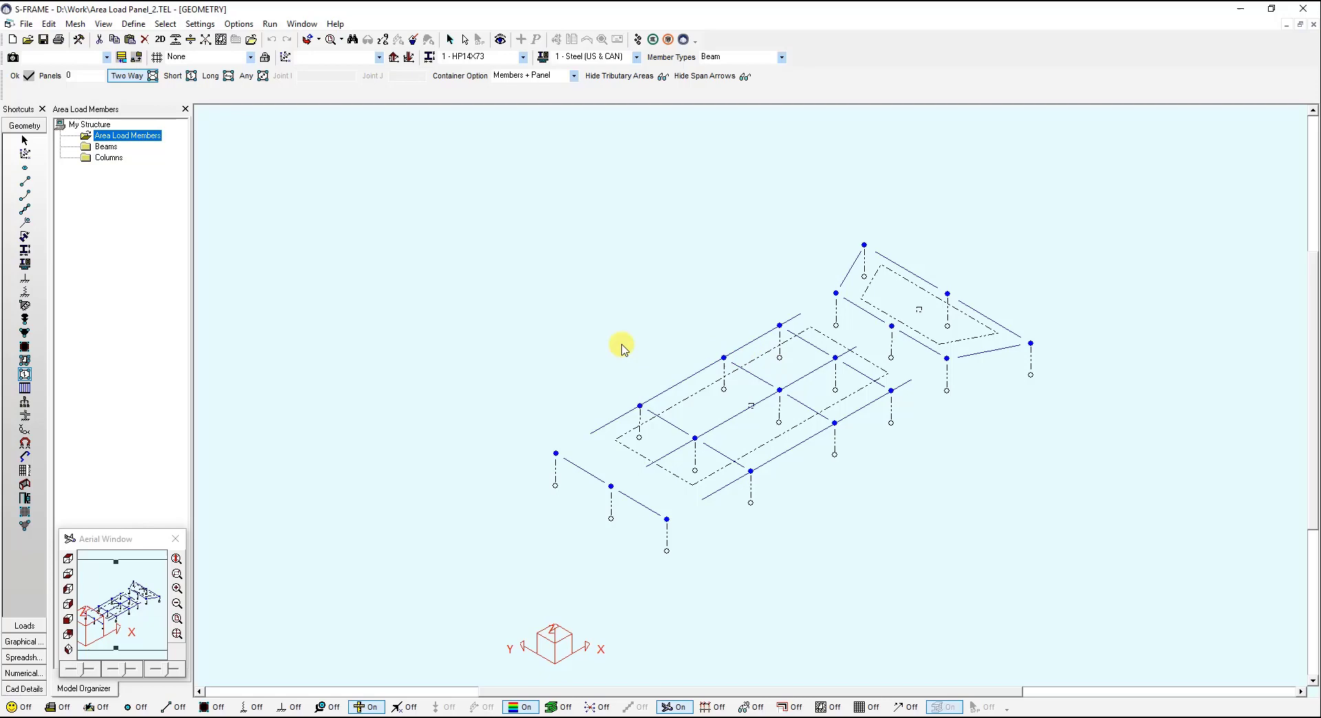
Step: Enable 'Model using physical members' in Preferences and show the whole structure again
left_click(205, 25)
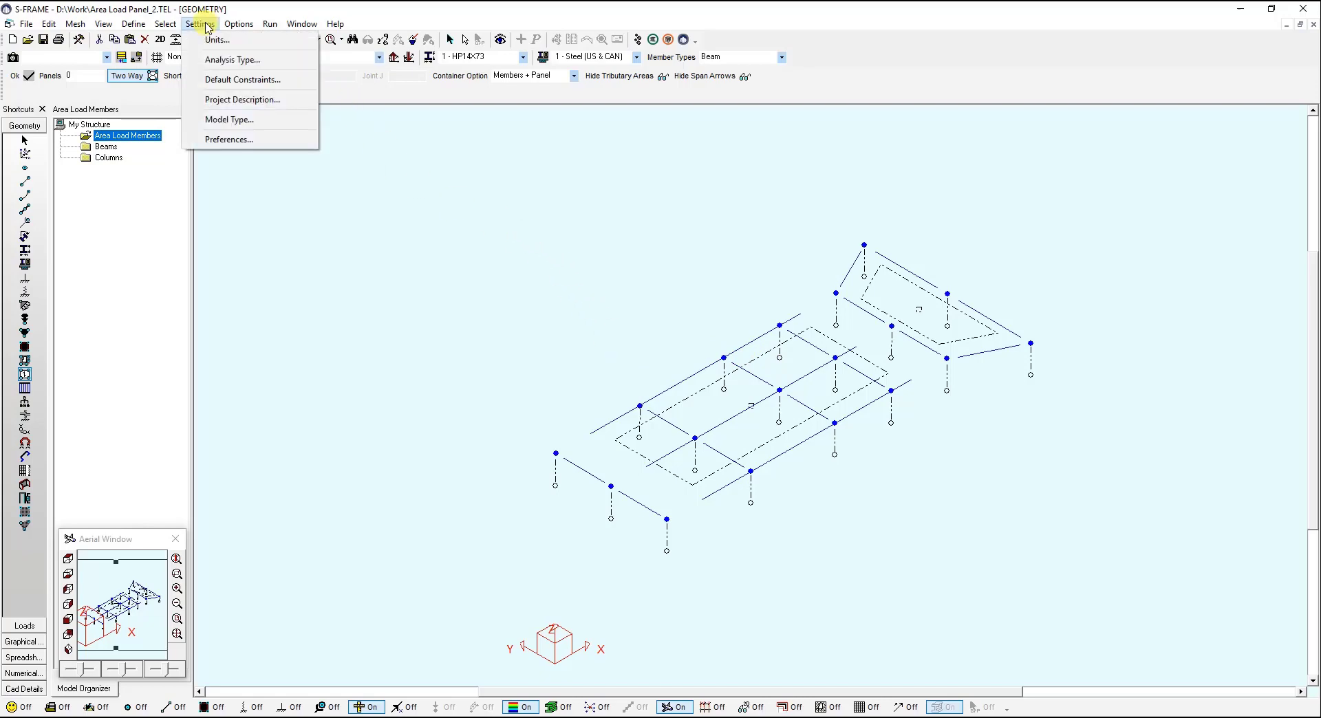
left_click(261, 139)
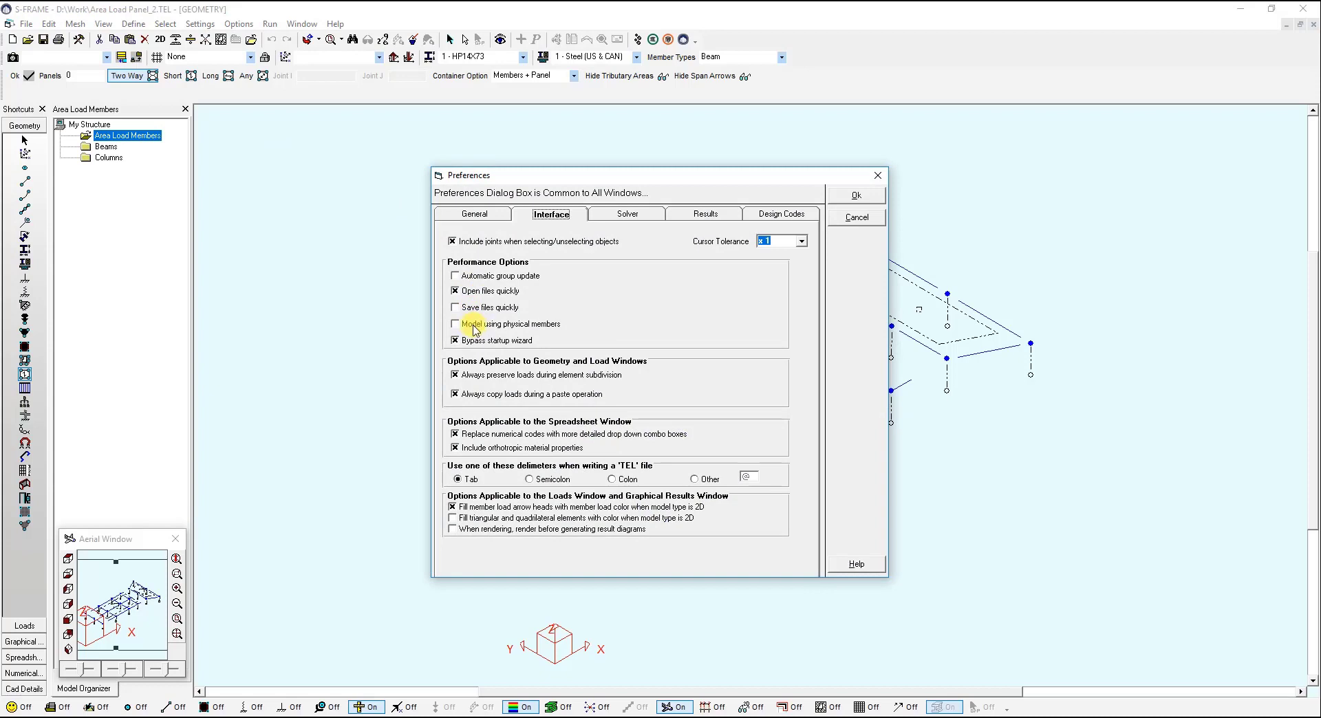
left_click(507, 327)
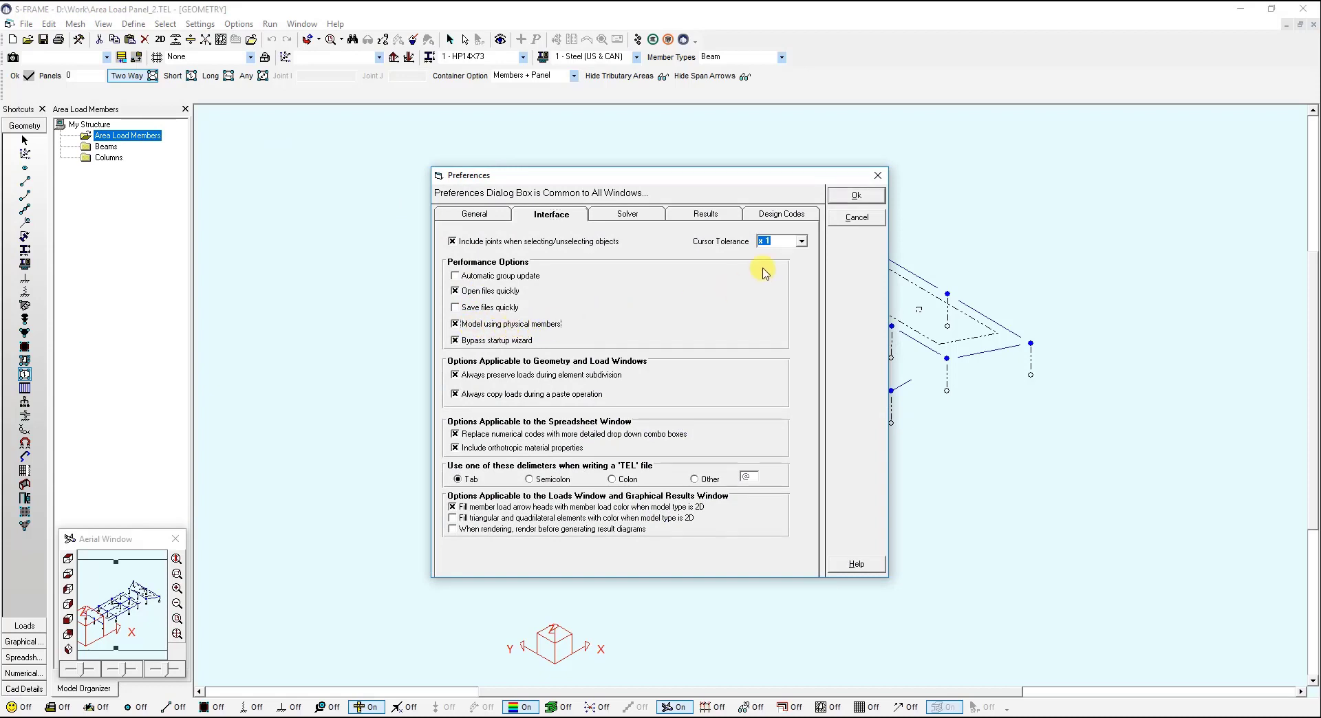
left_click(857, 196)
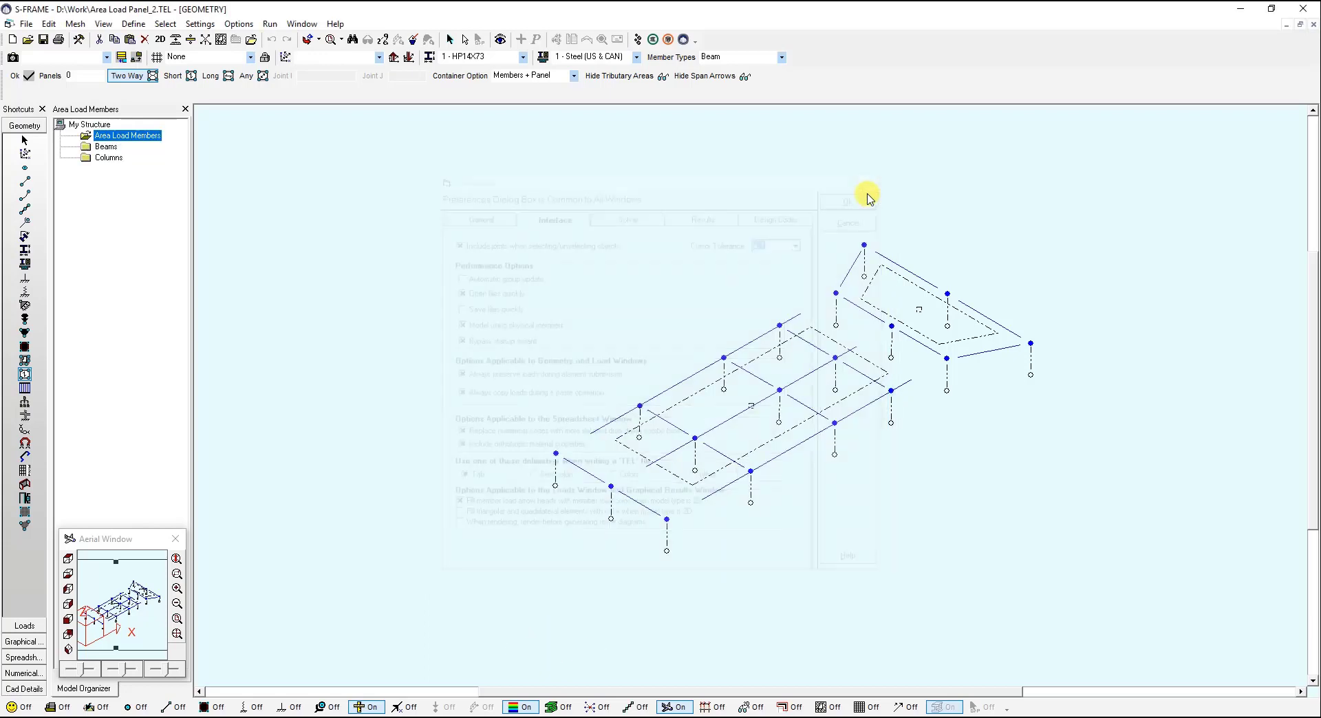
left_click(92, 125)
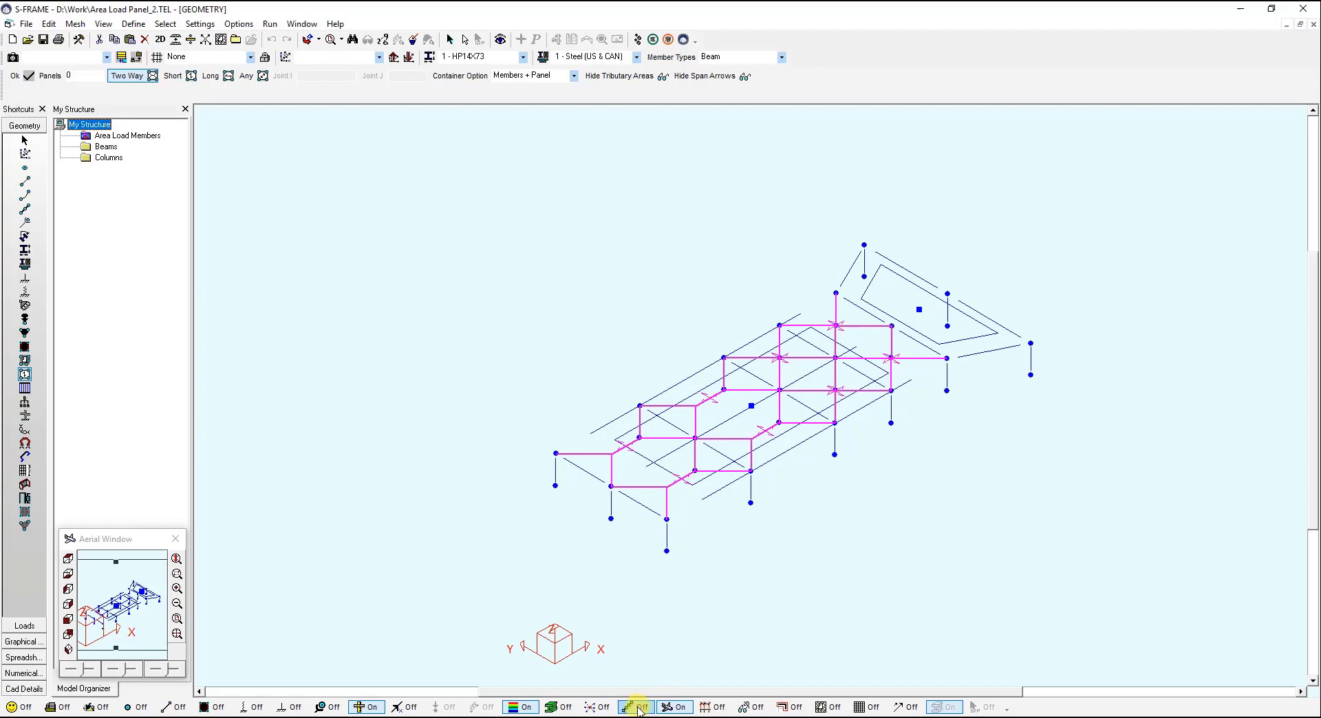
Step: Reopen Preferences and confirm the settings with Ok
left_click(199, 23)
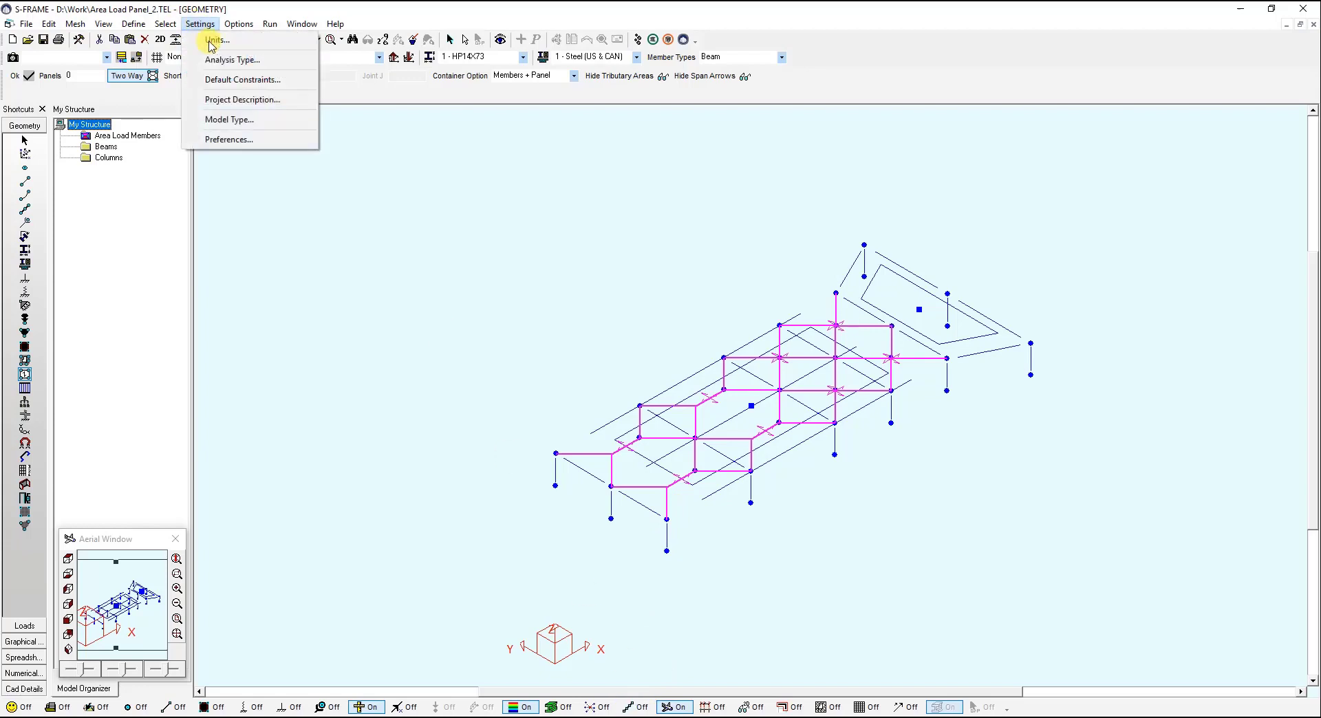
left_click(259, 140)
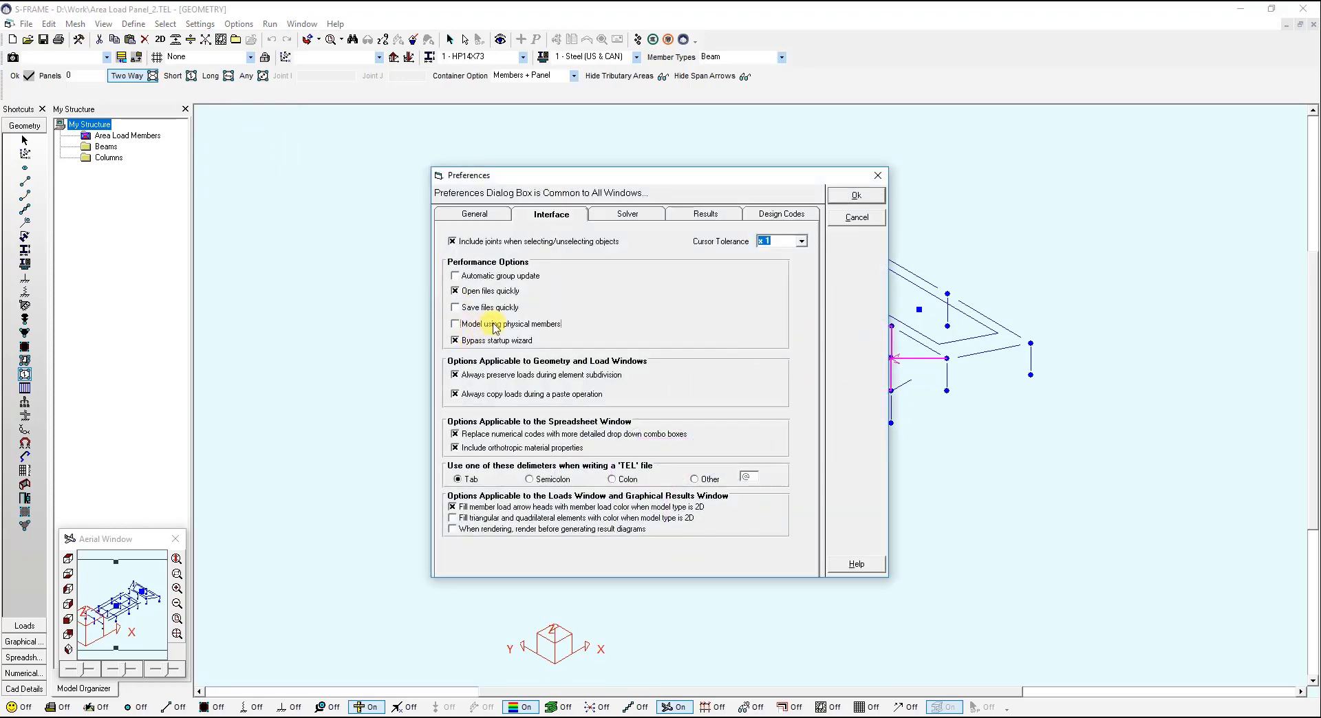
left_click(857, 195)
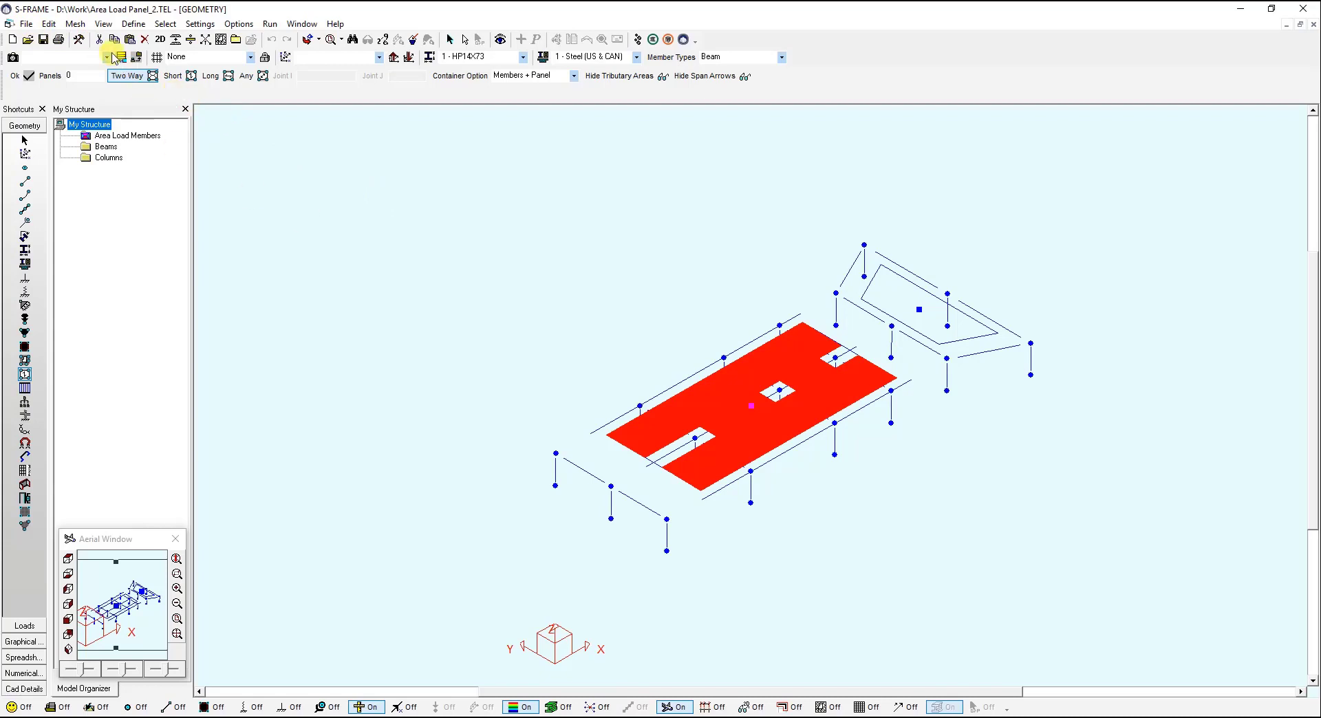
Step: Run Edit > Analytical Model > Connect Intersecting Members and Joints on the model
left_click(49, 23)
mouse_move(187, 236)
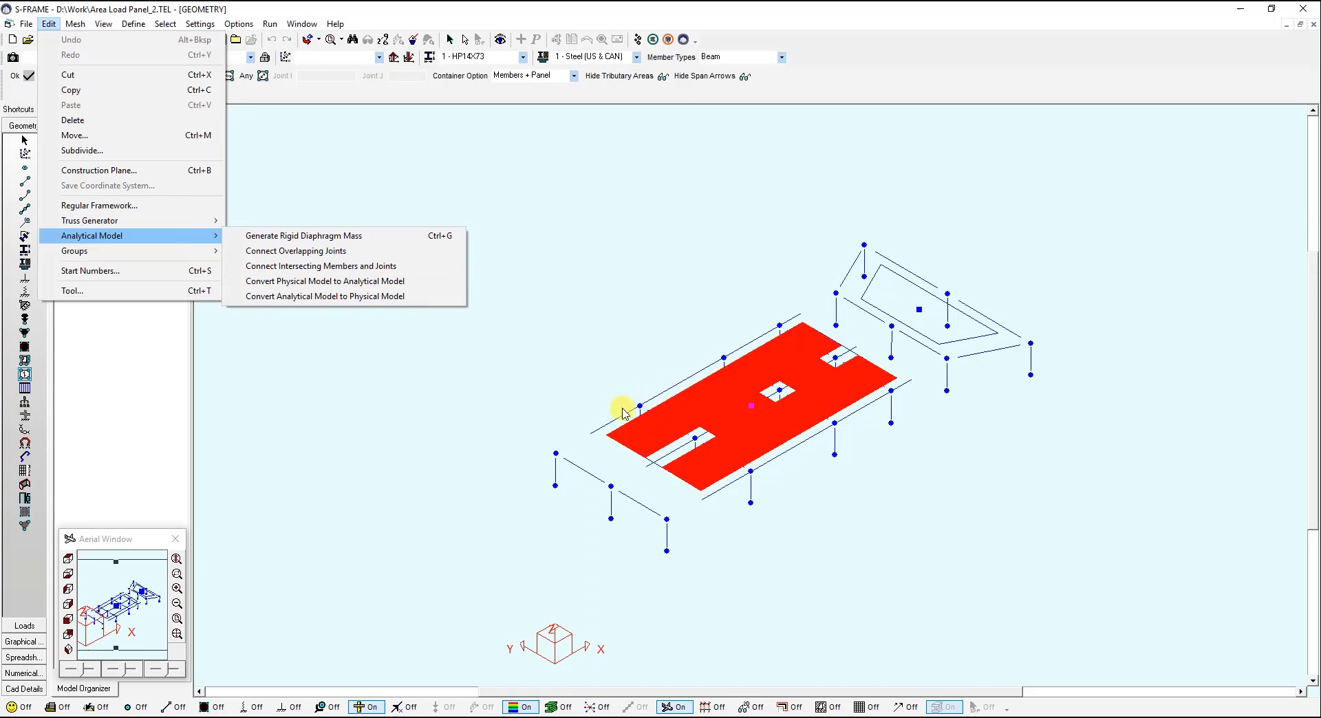
left_click(384, 267)
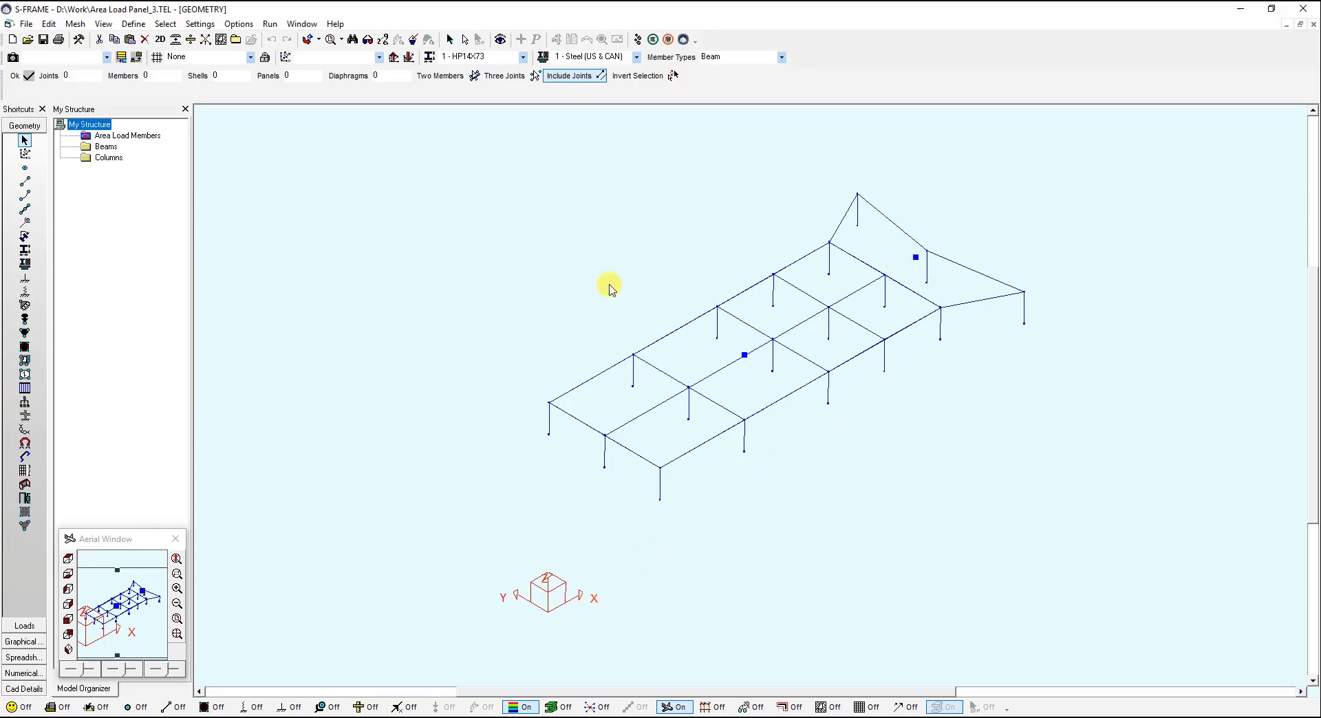
Step: Show the whole Area Load Panel_3 frame with panel outlines and run the Span Direction check
left_click(136, 138)
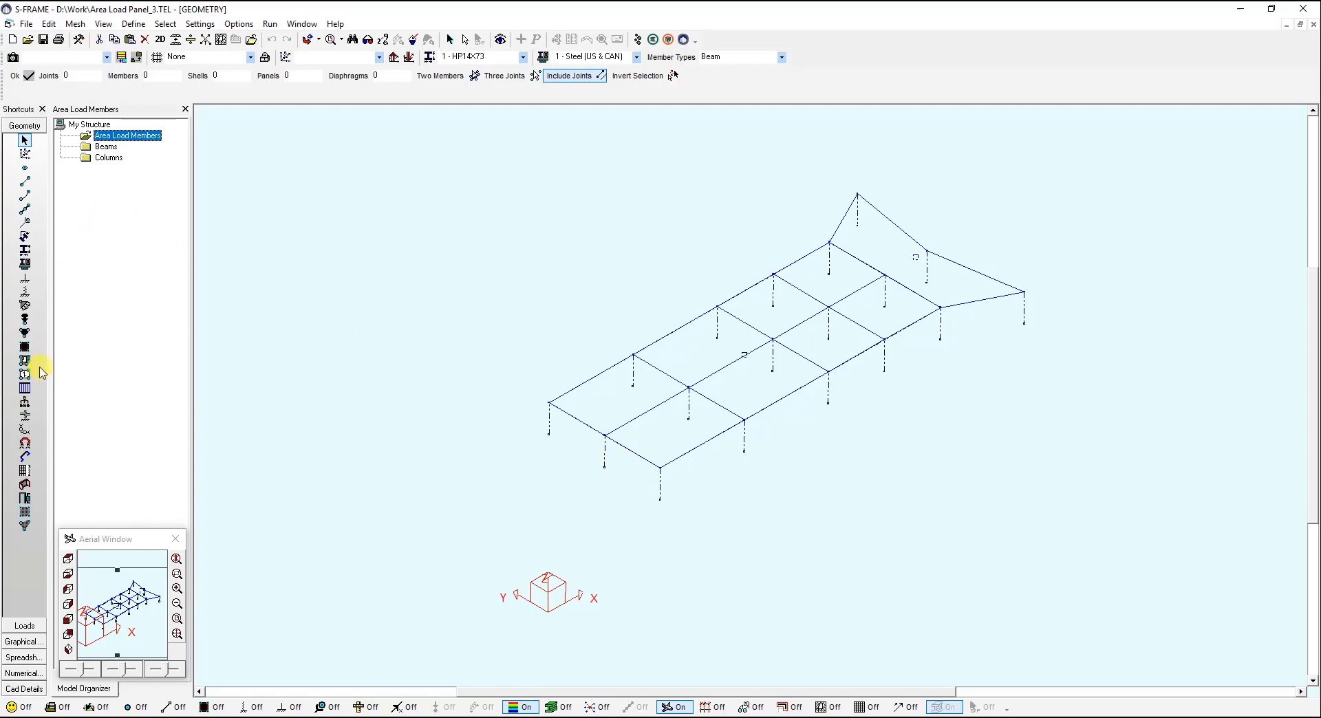
left_click(88, 125)
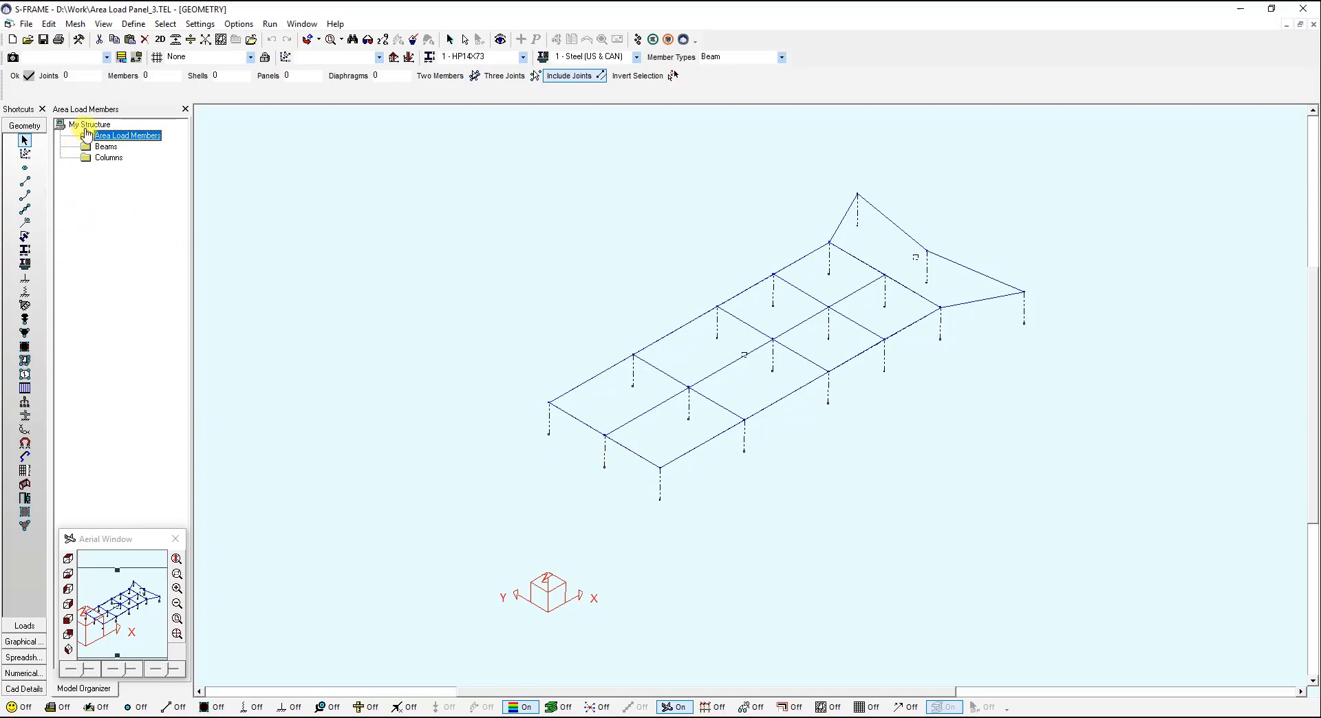
left_click(24, 360)
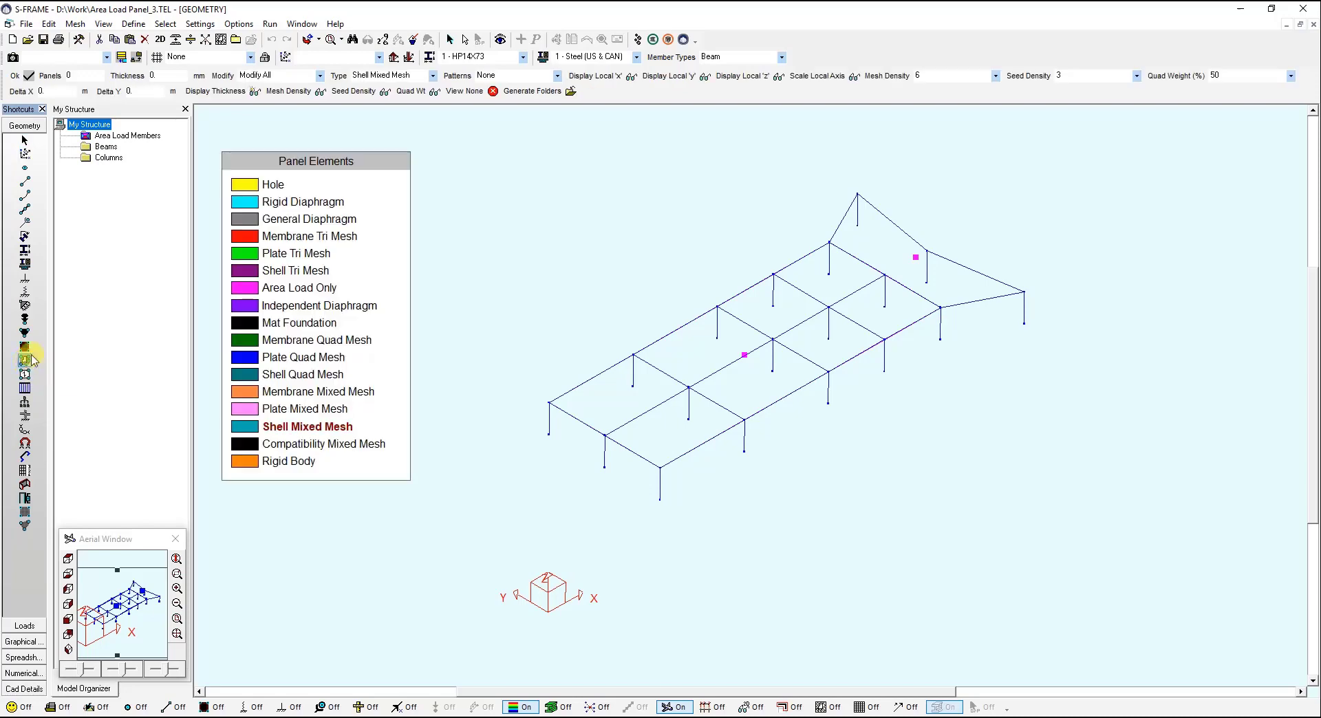
left_click(366, 707)
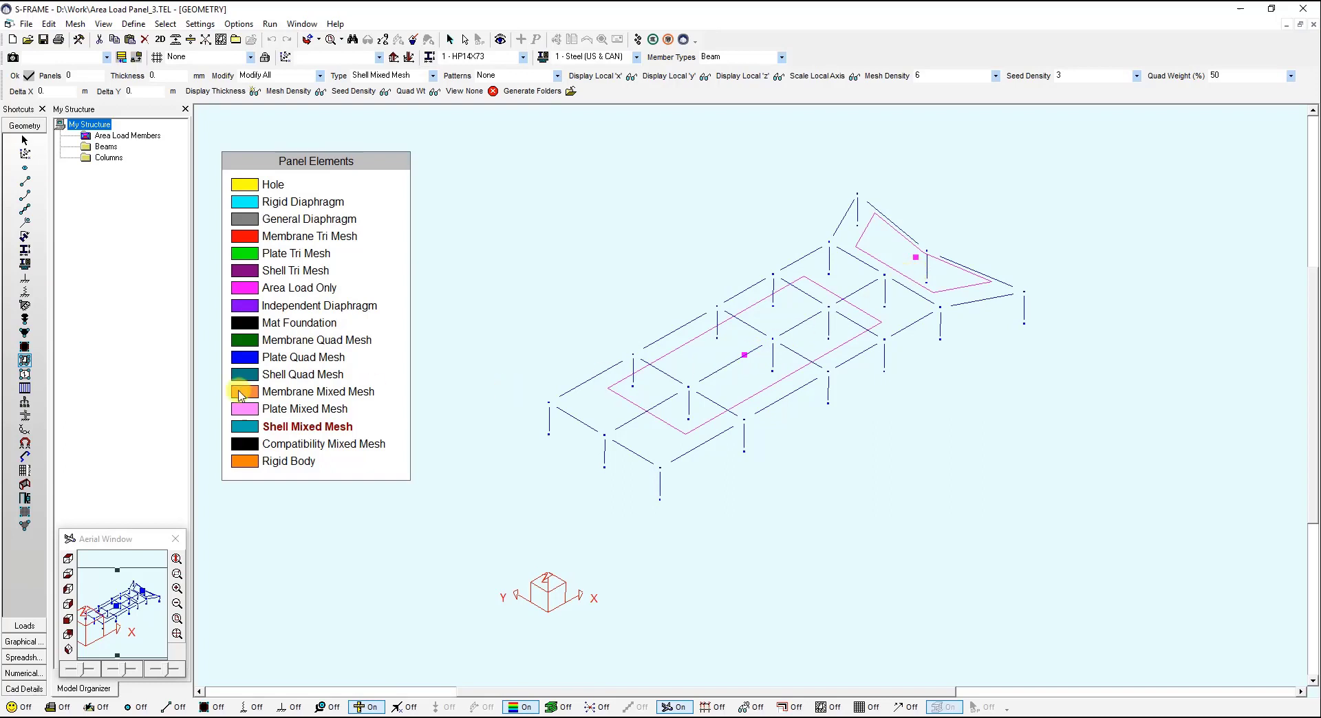
left_click(25, 375)
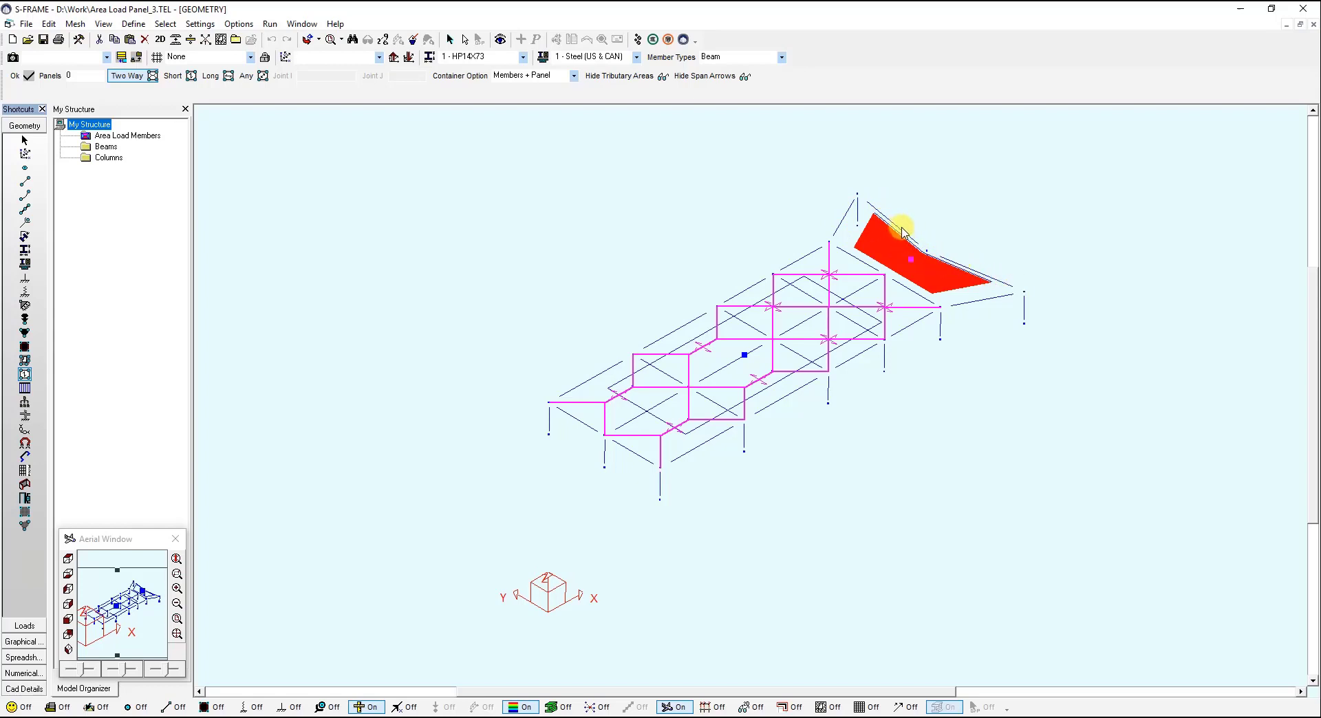
Step: Delete the red error panel at the top right with the Panel Element Tool
left_click(953, 261)
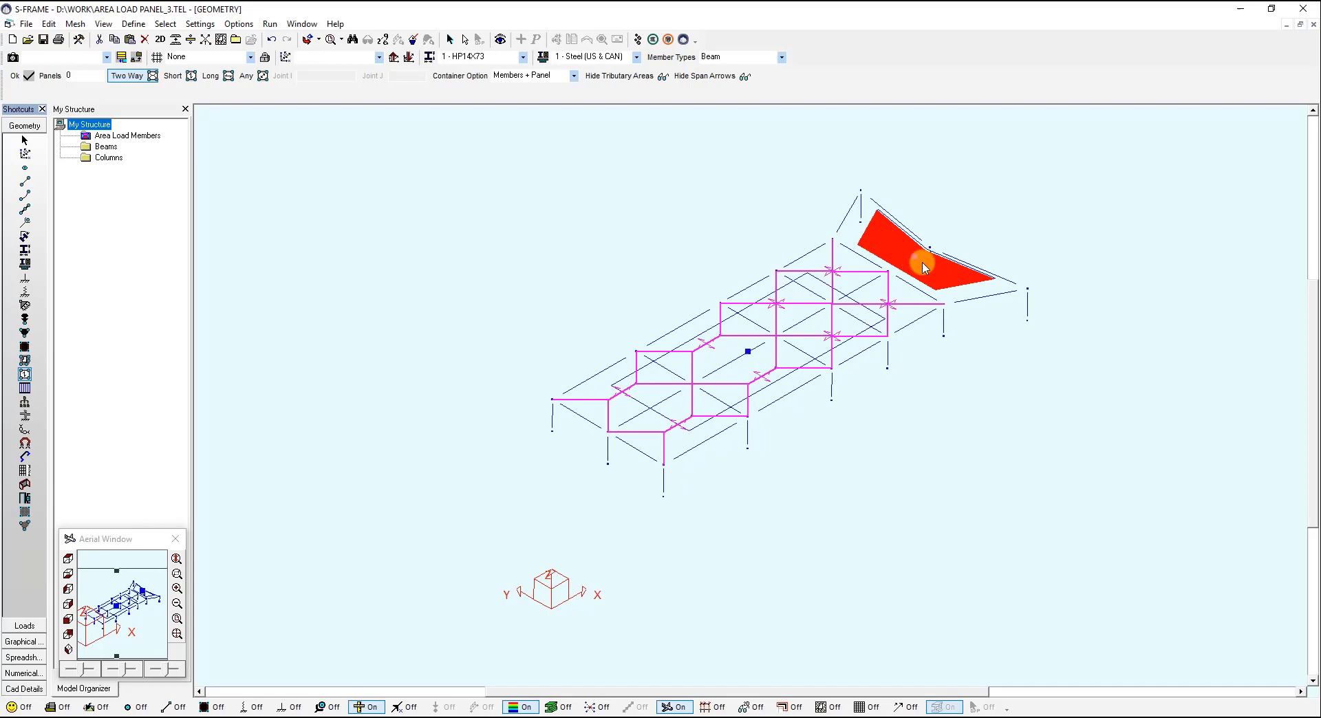
left_click(25, 361)
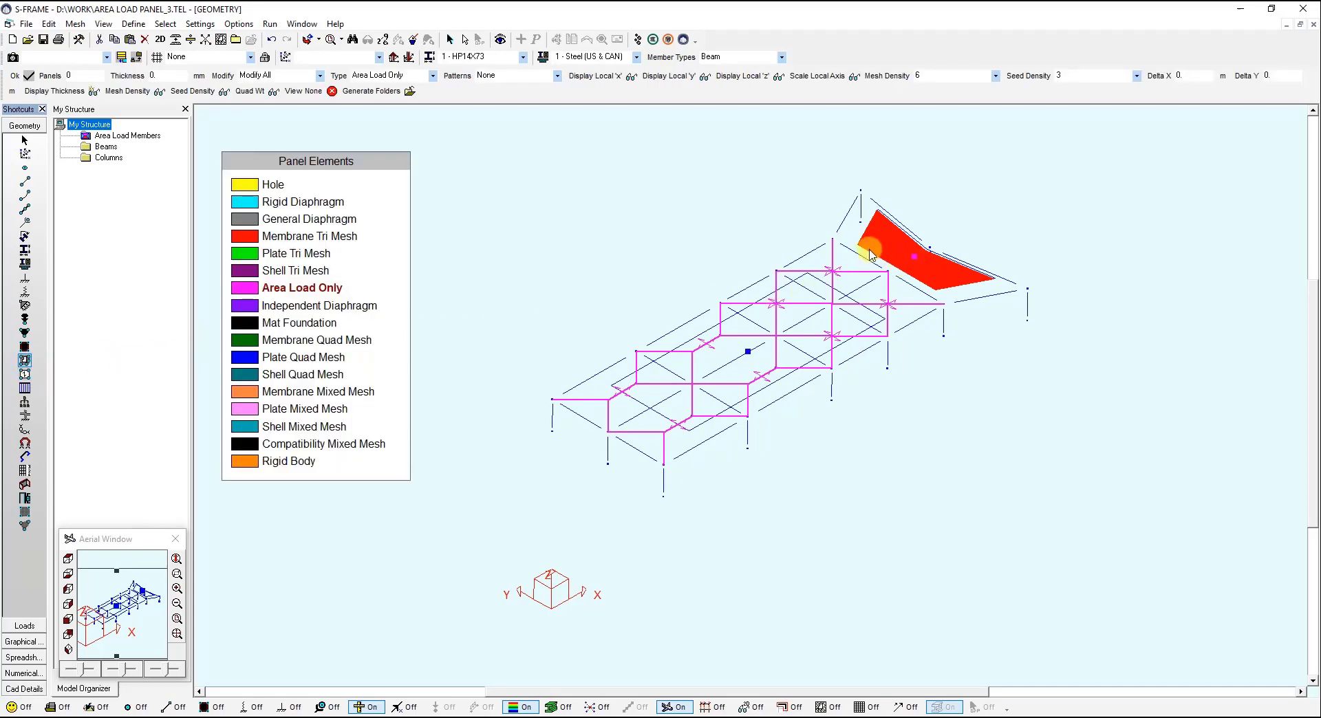
left_click(921, 265)
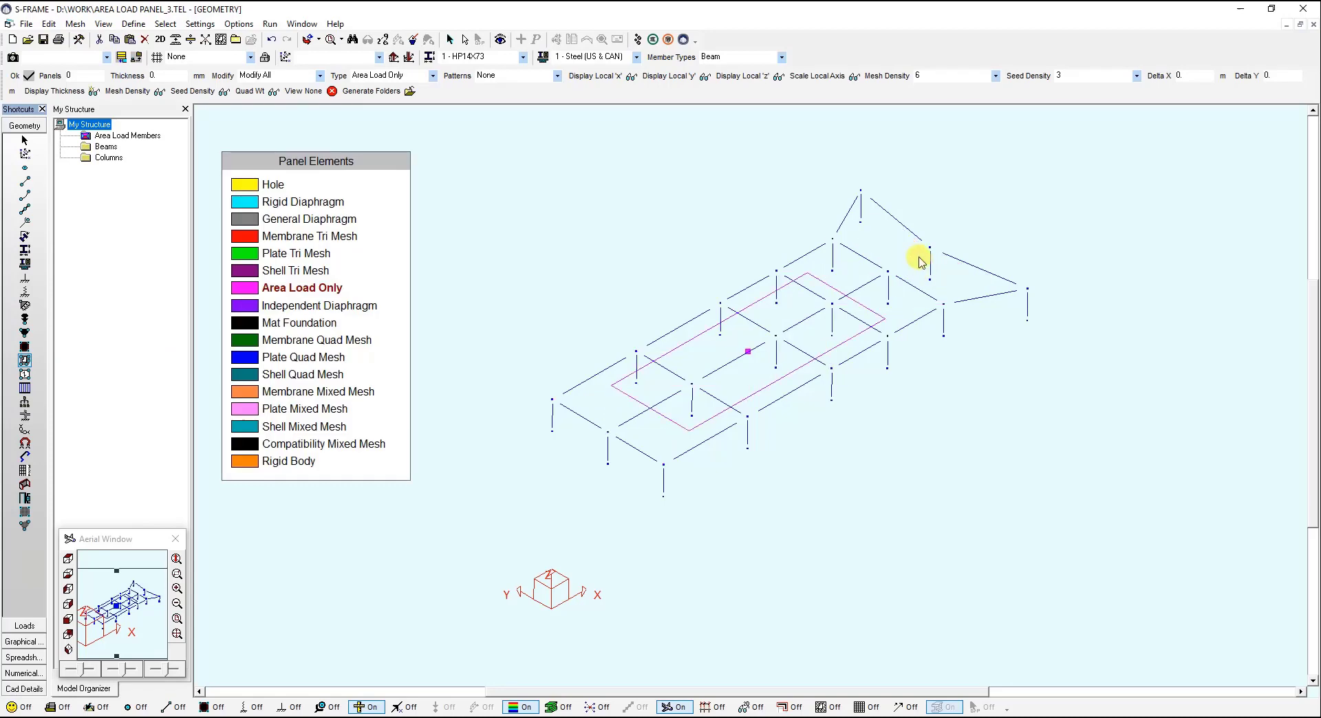
Step: Draw a four-corner area-load panel in the right bay and add another in the top bay
left_click(944, 305)
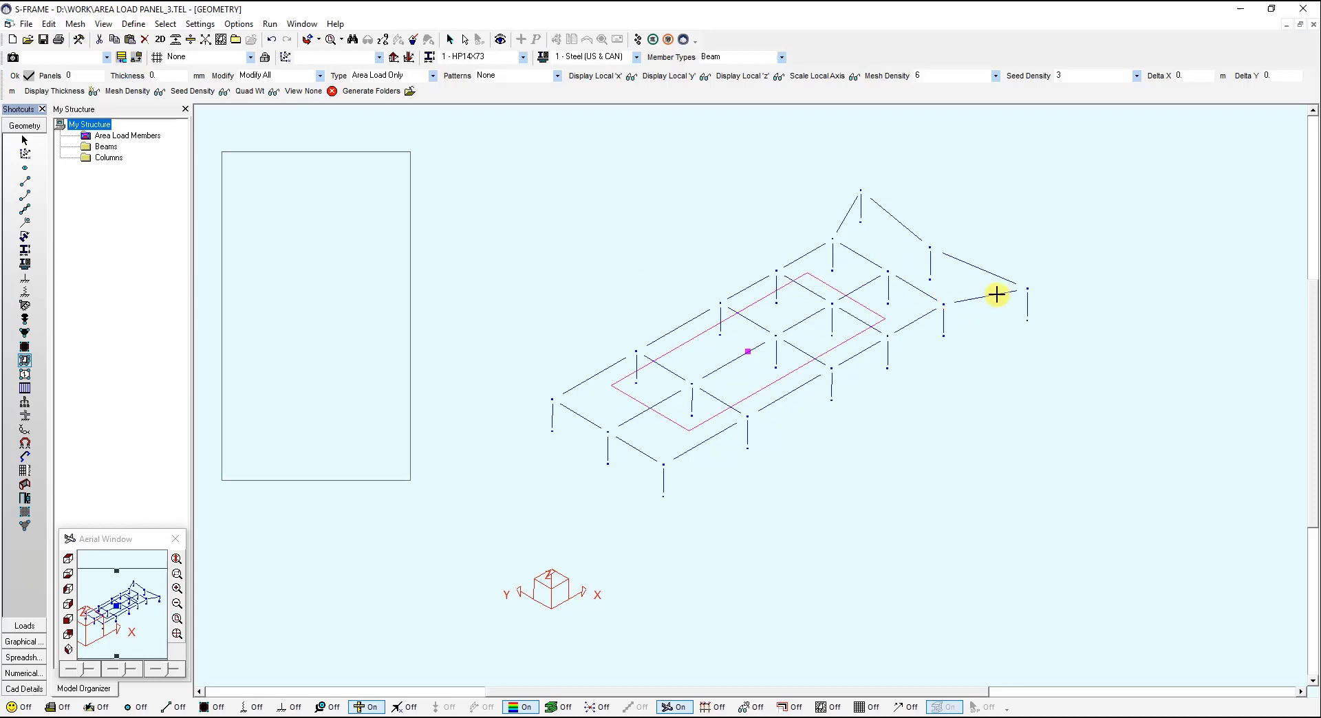
left_click(1028, 290)
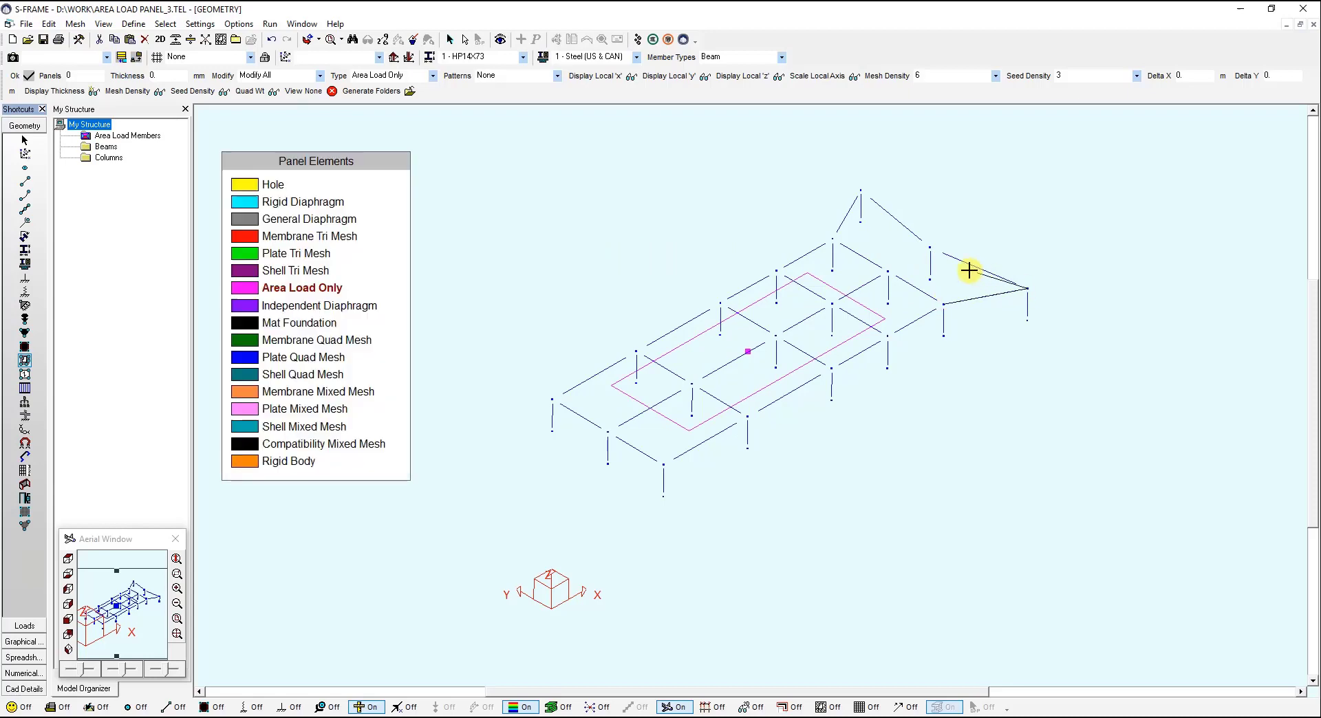
left_click(930, 247)
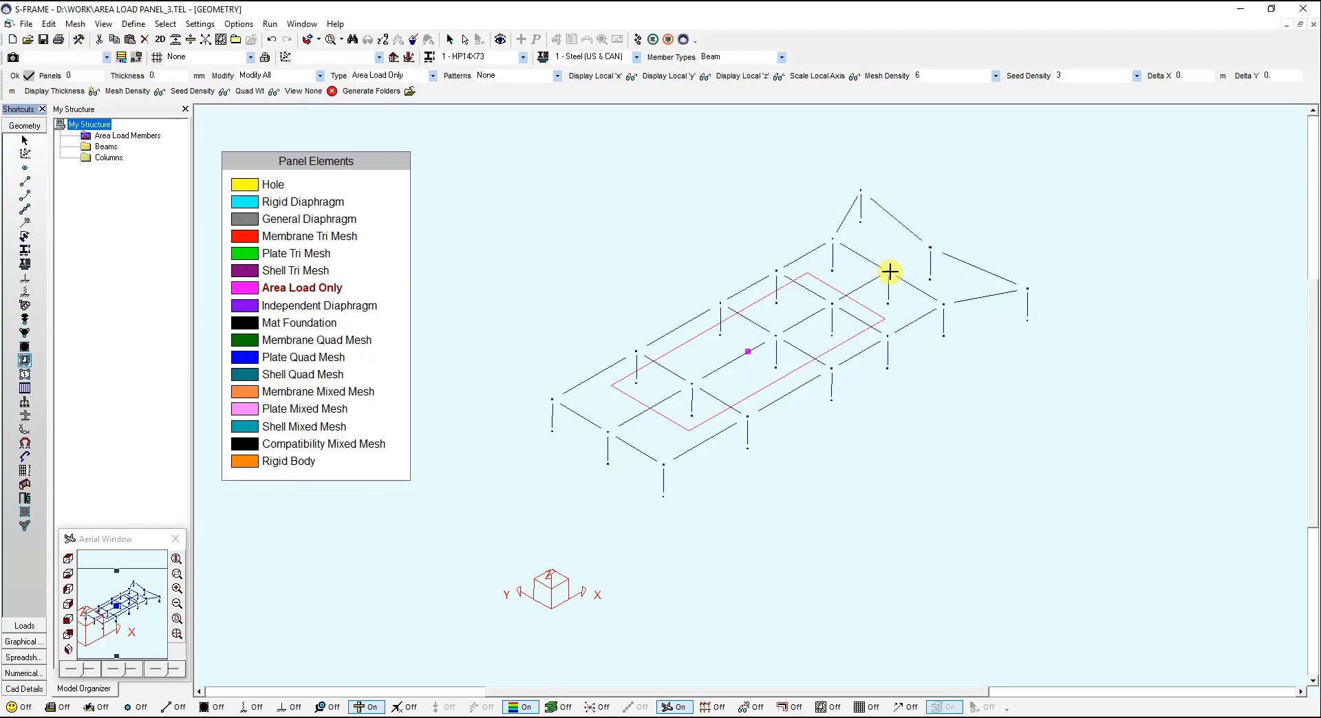
left_click(889, 272)
left_click(943, 303)
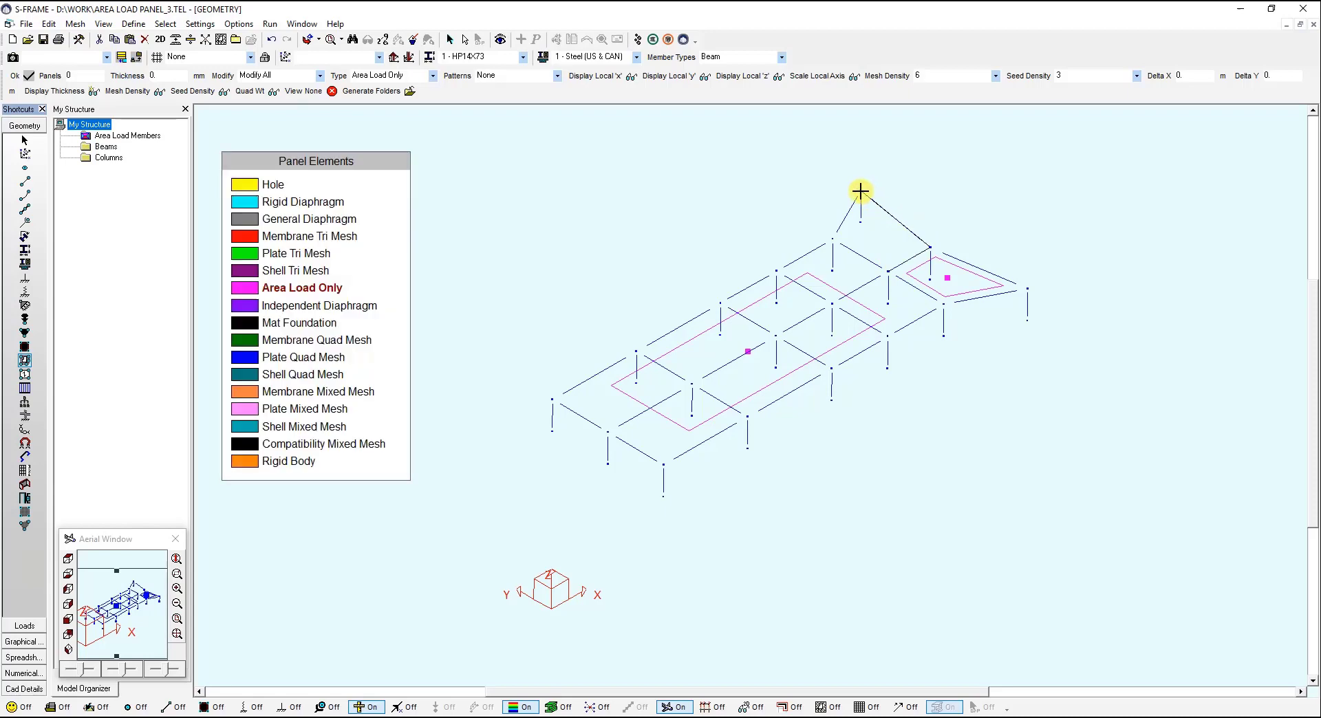
left_click(835, 242)
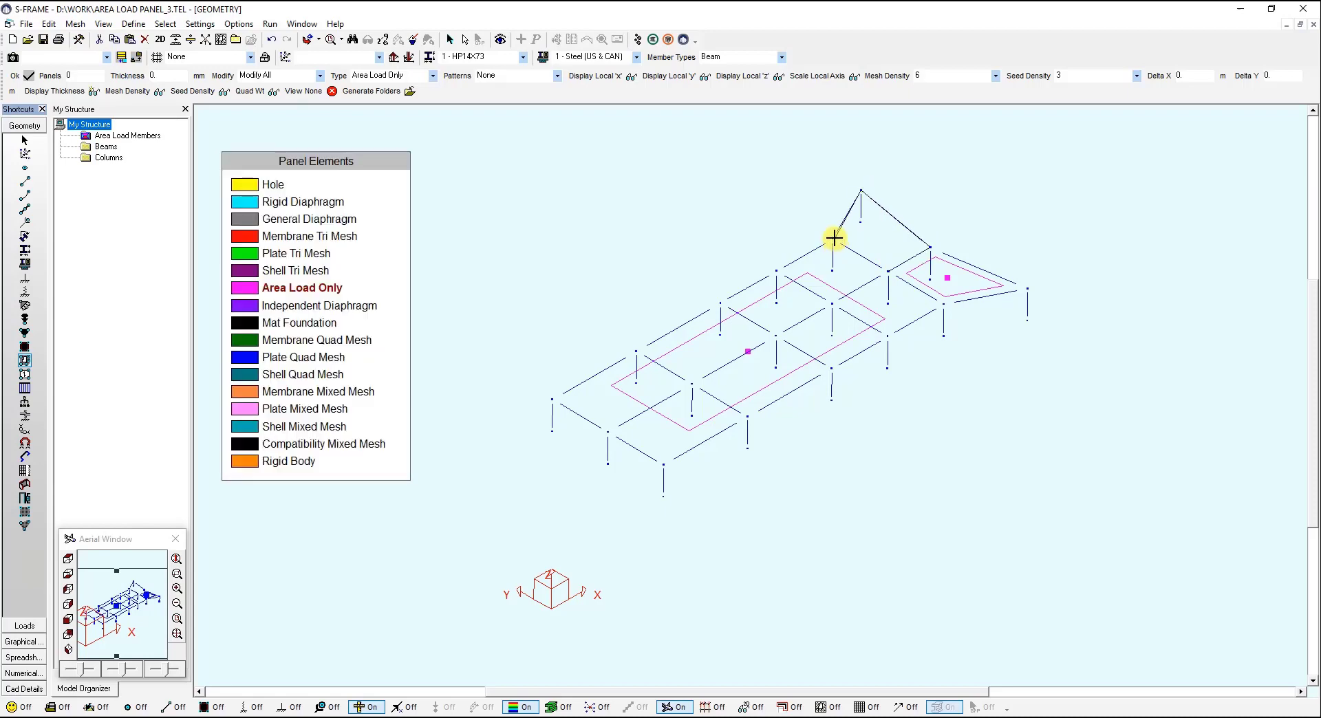
left_click(889, 272)
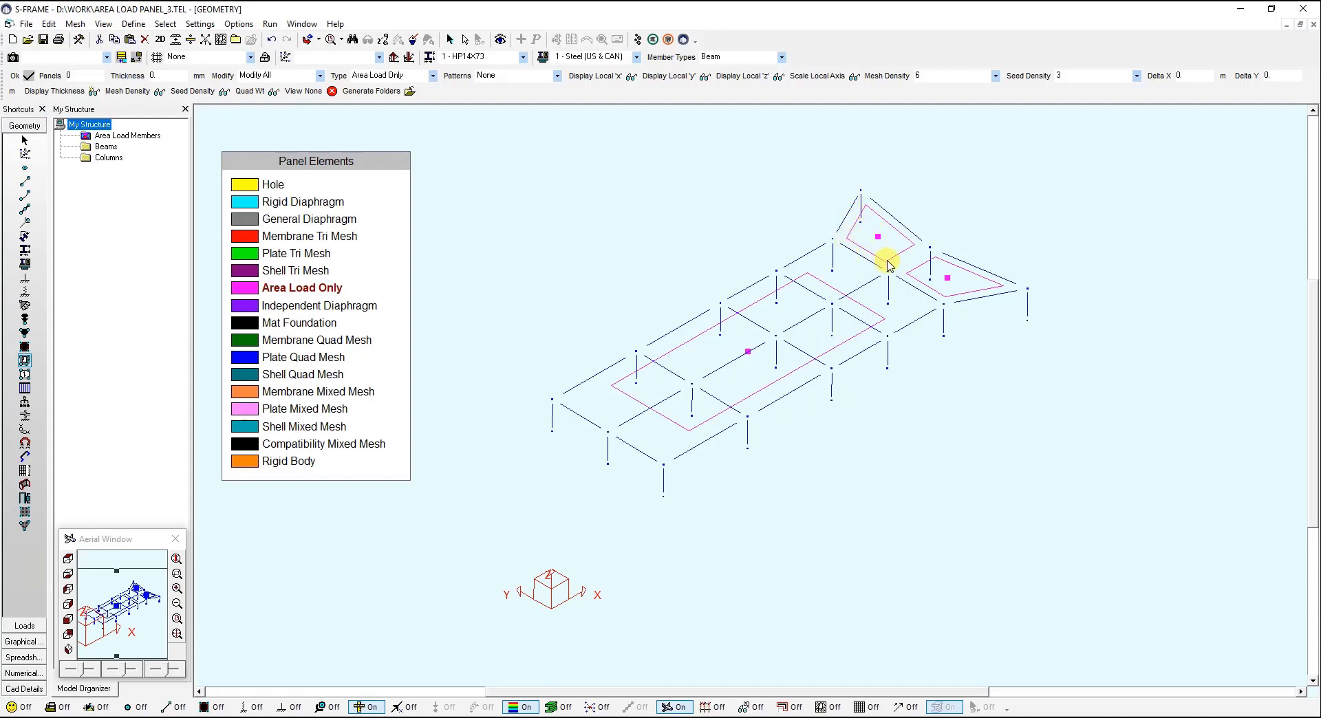
Step: Set the top triangular panel's span direction to Short
left_click(25, 375)
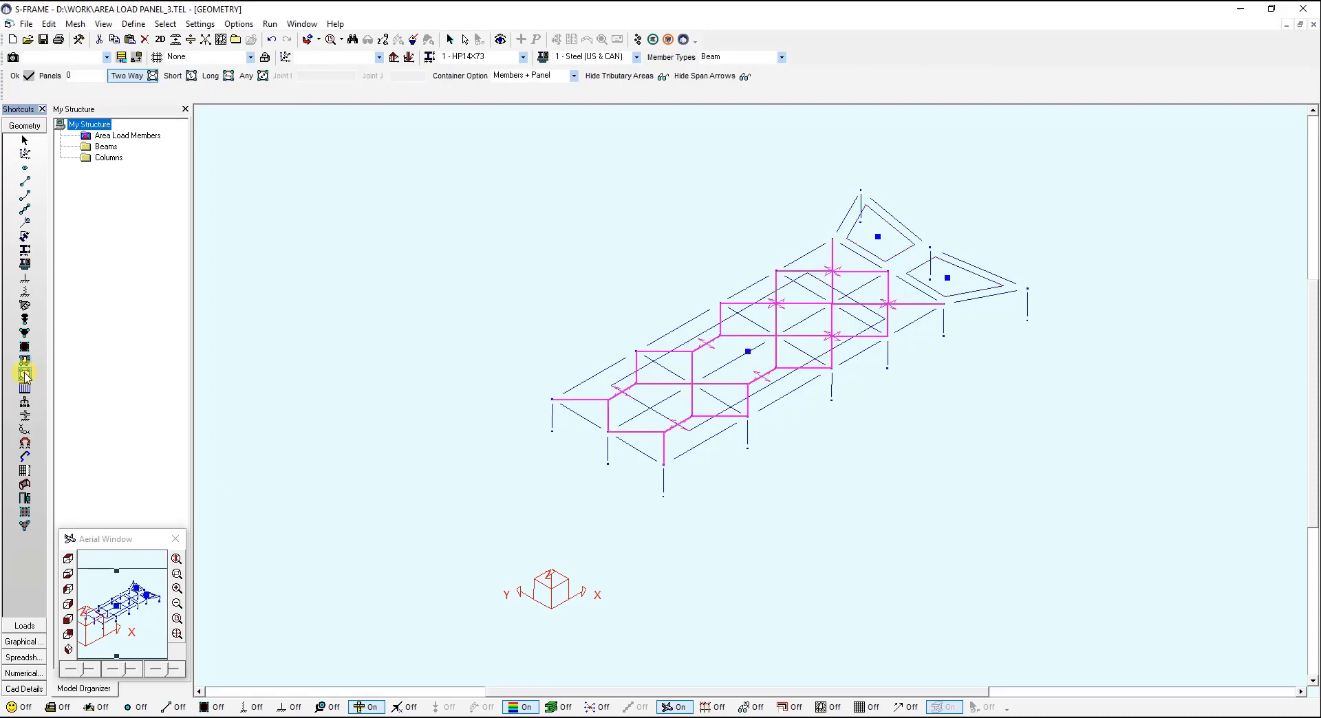
left_click(183, 79)
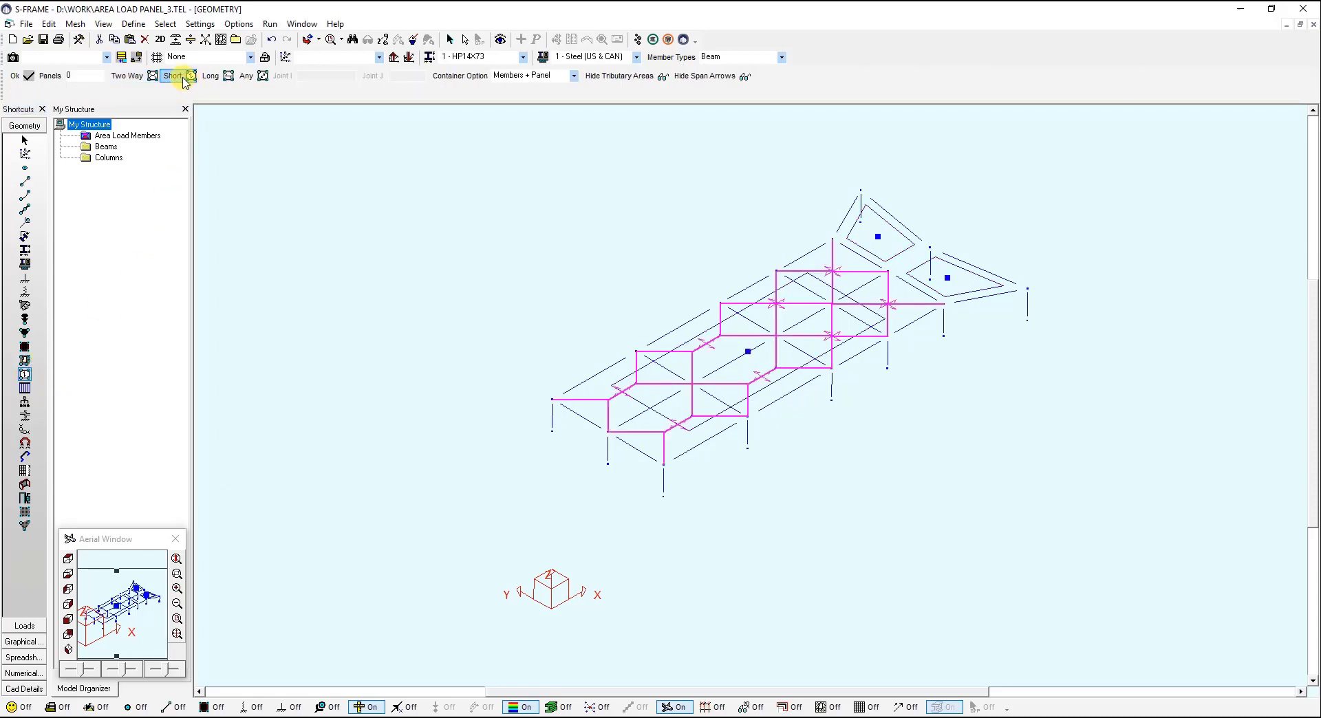
left_click(876, 234)
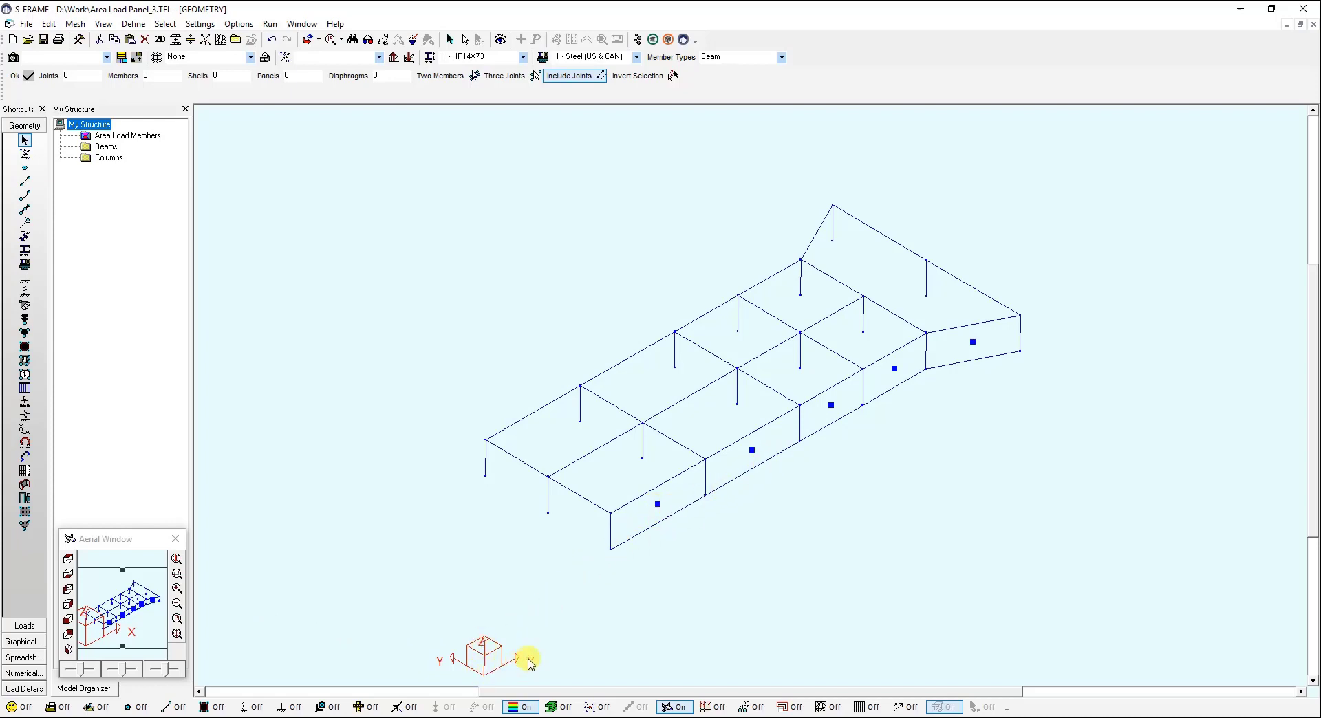
Step: Select the whole structure and display the five front-wall panels as magenta Area Load Only outlines
left_click(138, 137)
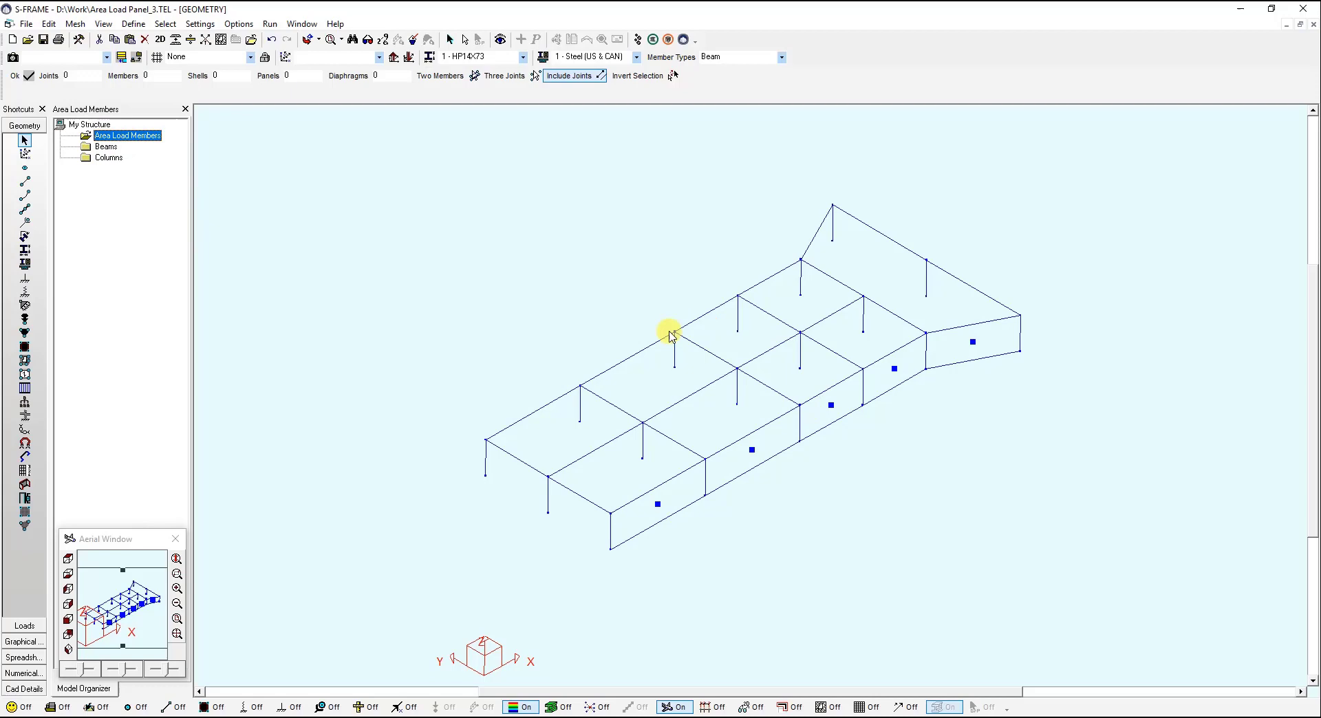
left_click(91, 126)
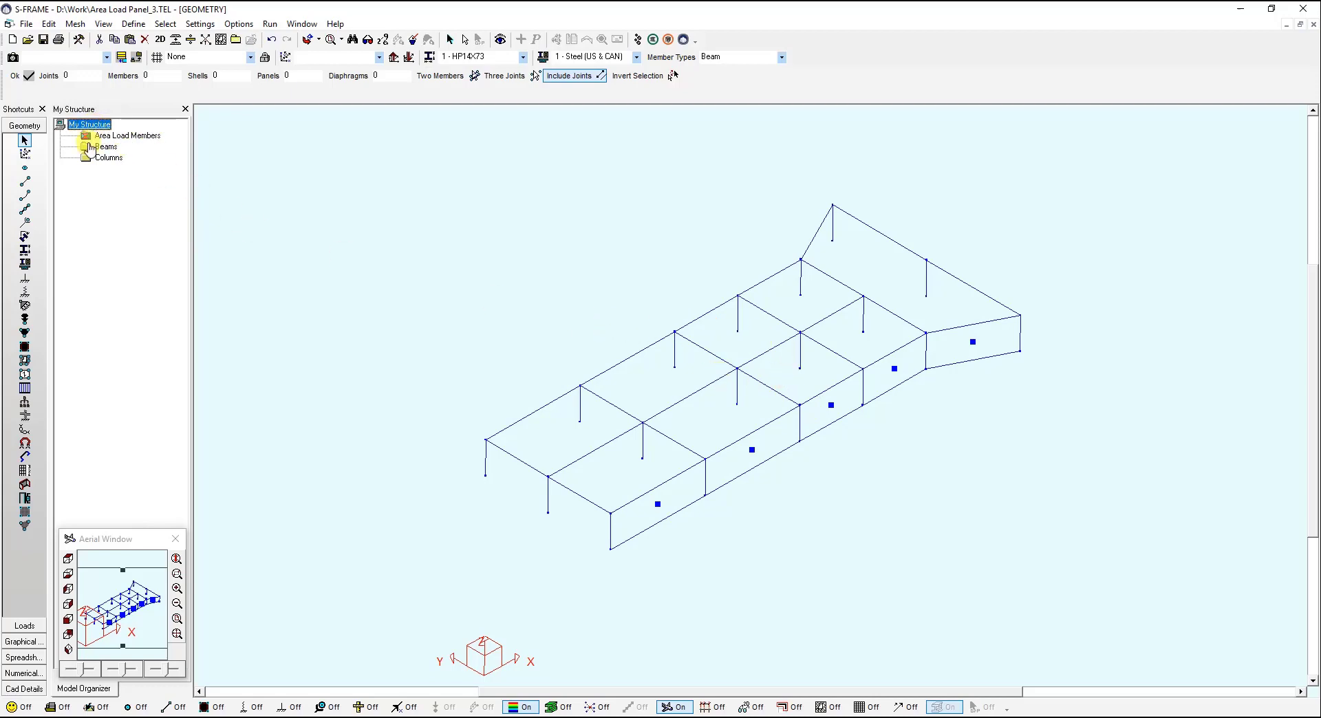
left_click(25, 362)
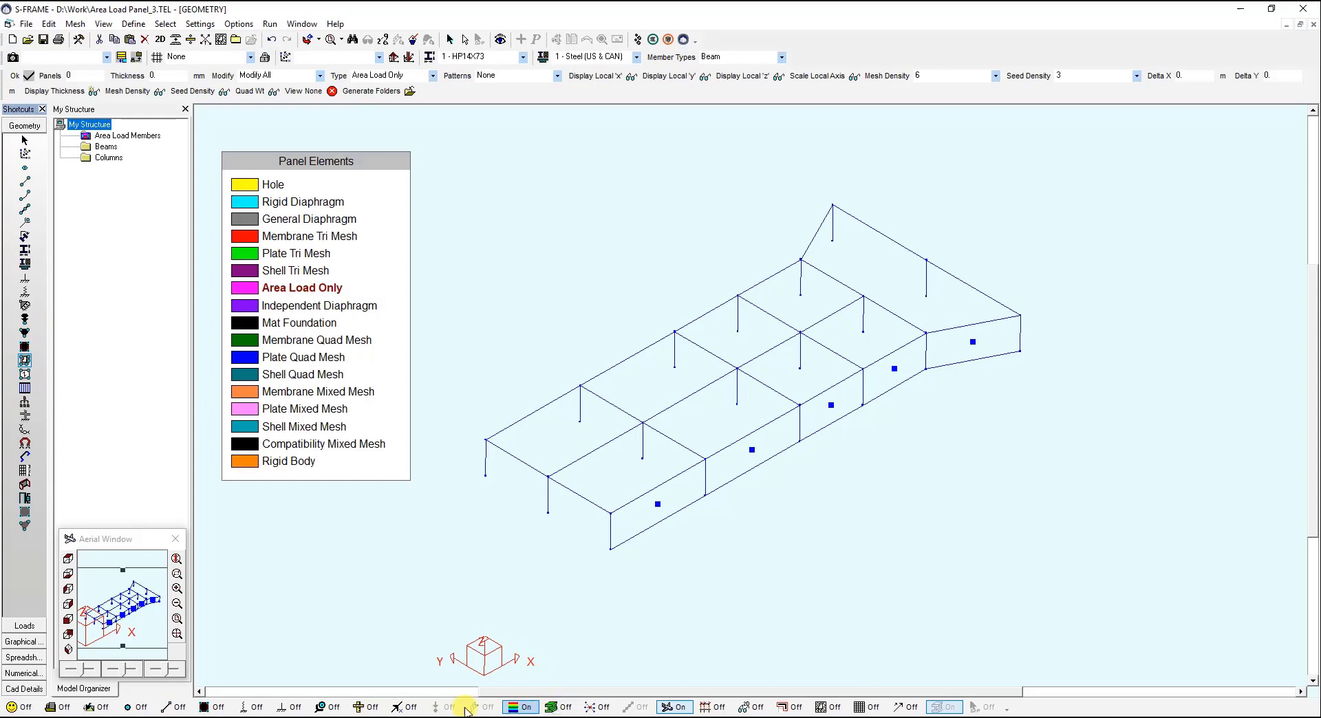
left_click(371, 708)
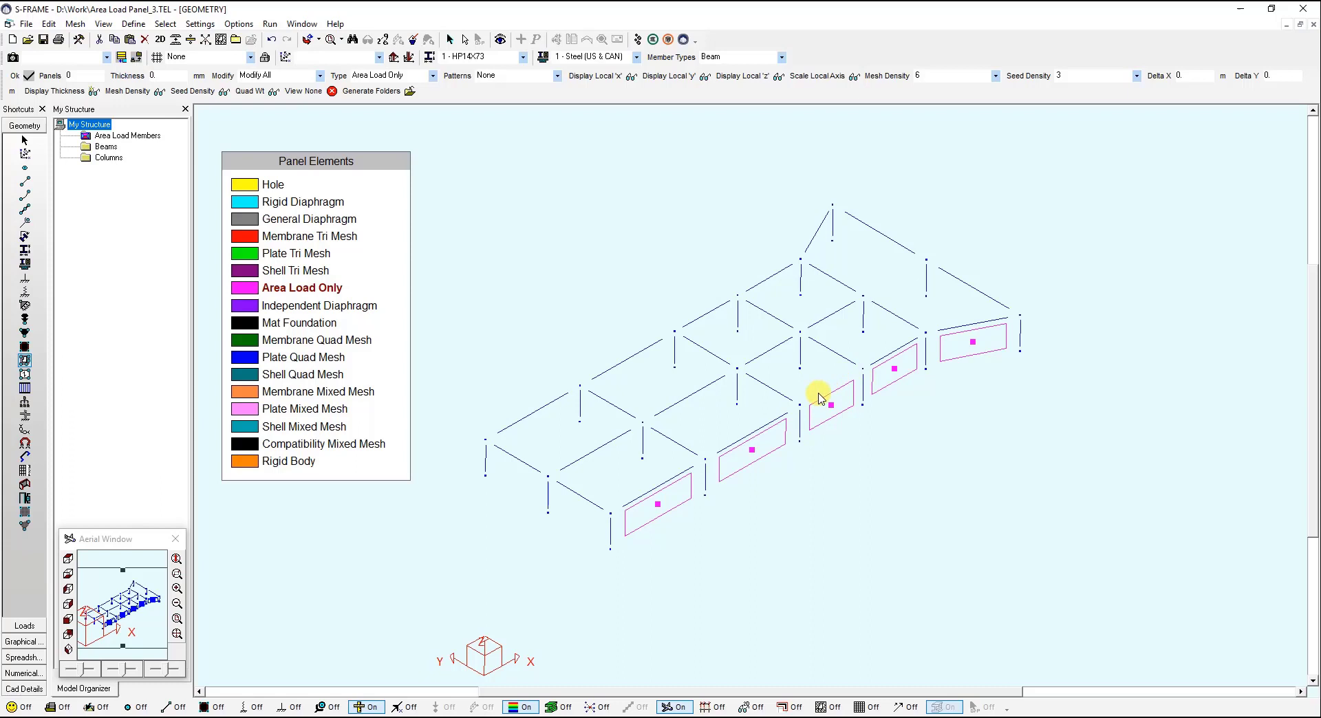
Step: Show the front-wall span directions and inspect the middle panel flagged red as an error
left_click(25, 375)
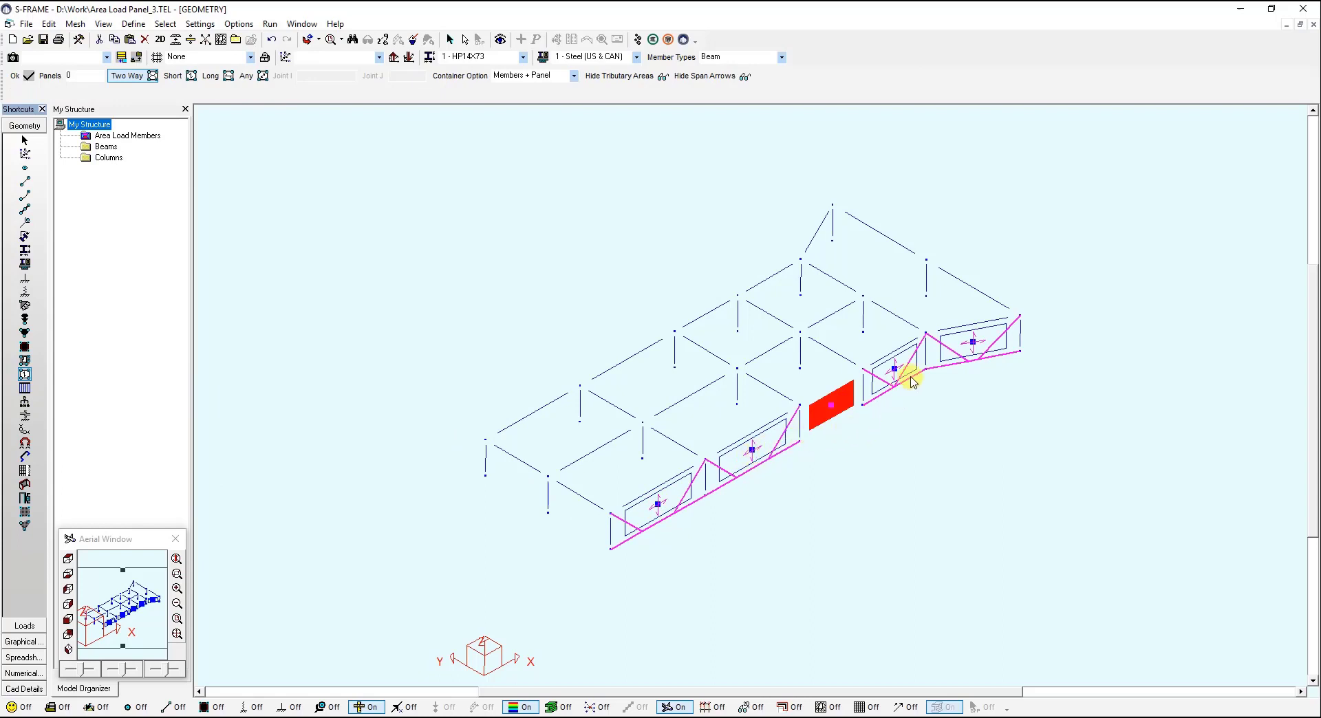
left_click(841, 407)
left_click(834, 411)
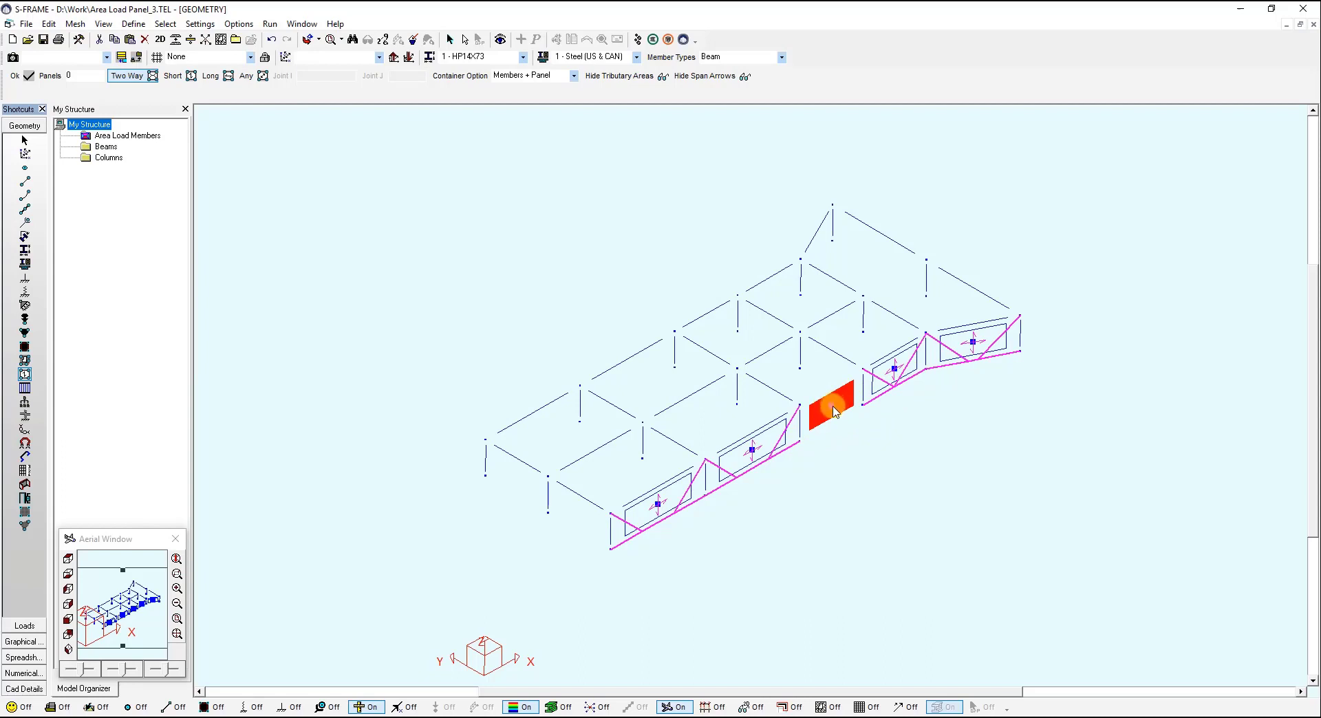
left_click(26, 183)
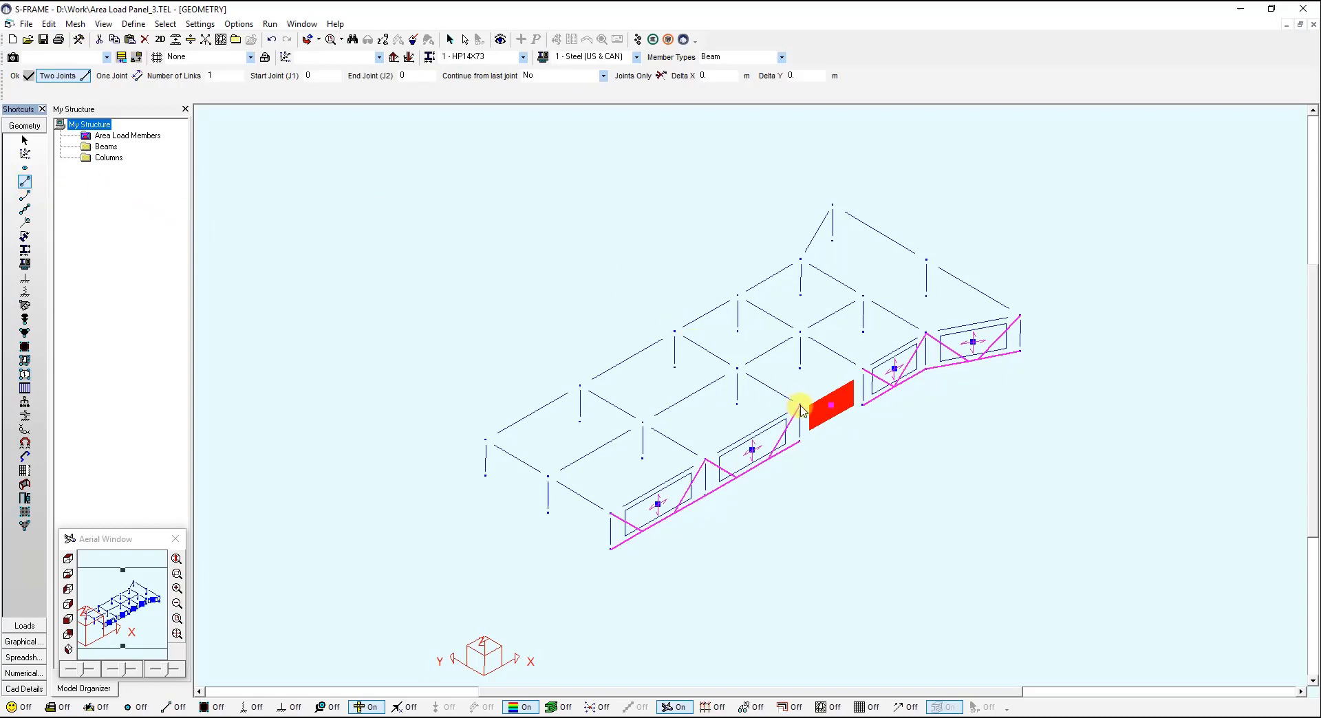
left_click(865, 374)
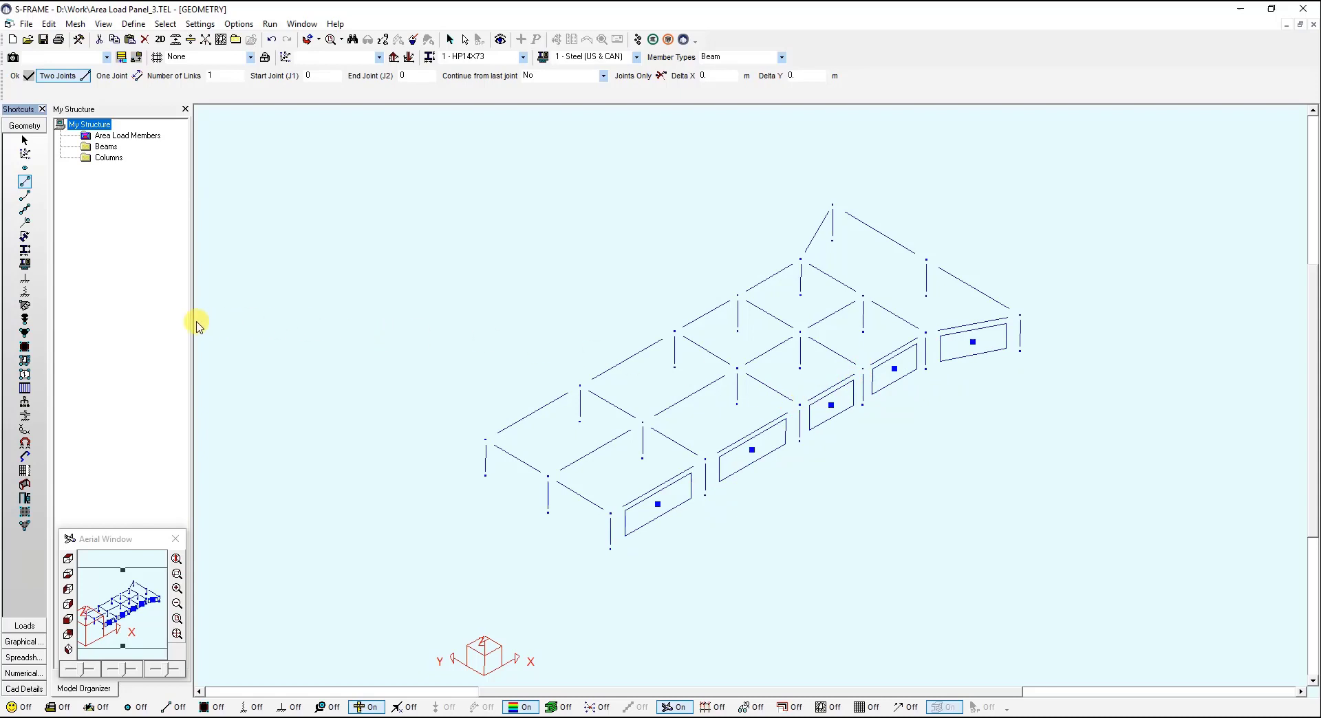
left_click(25, 374)
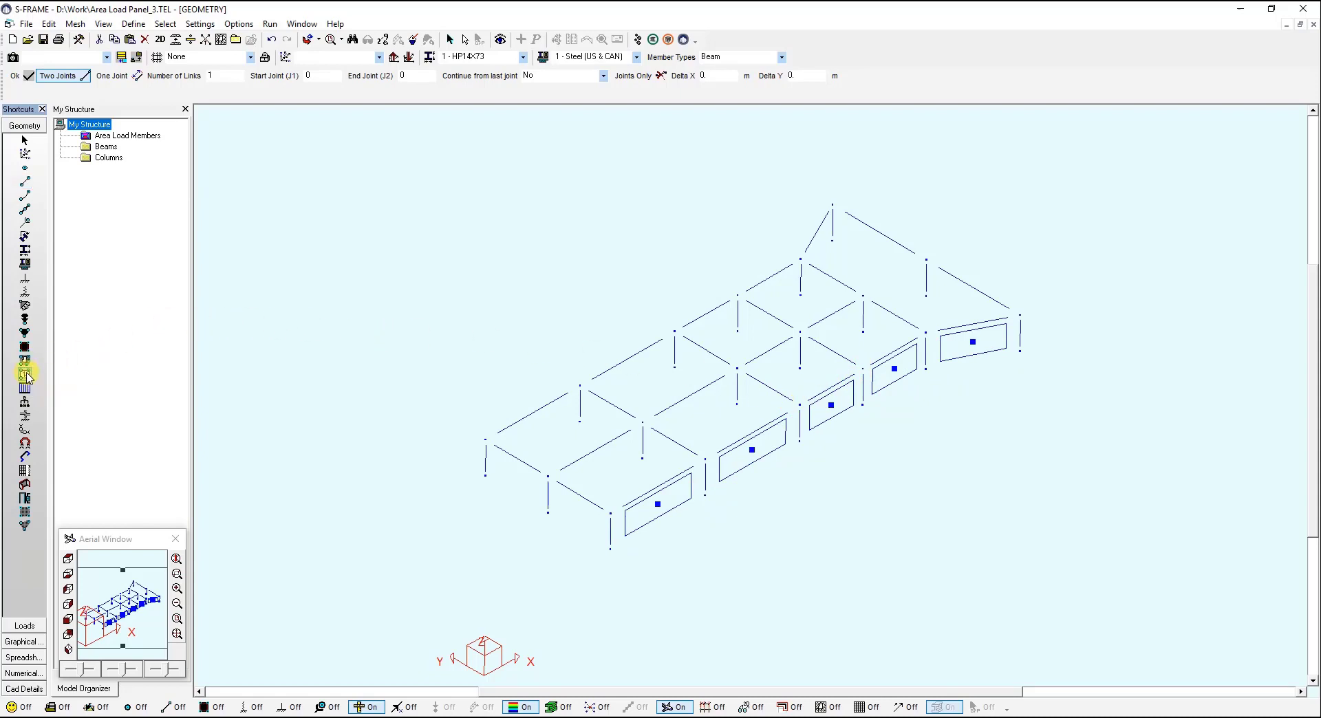
left_click(833, 404)
left_click(831, 402)
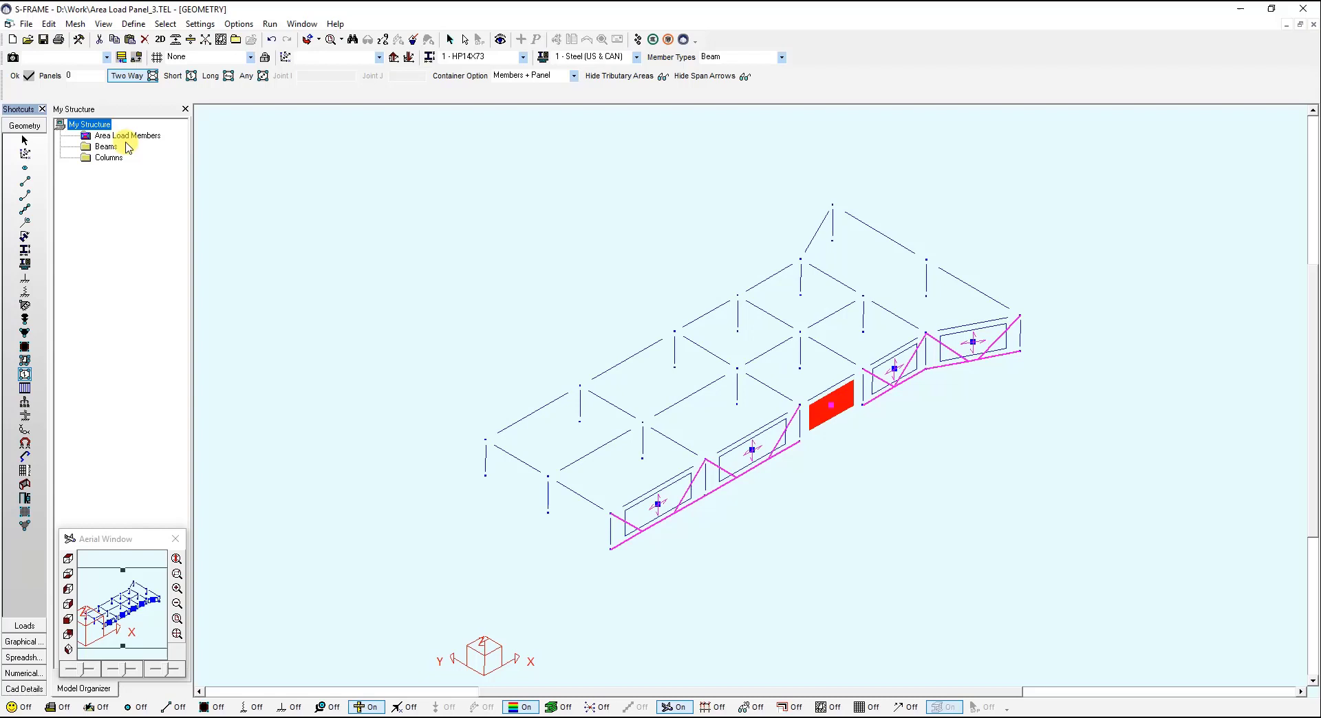
Step: Update the Area Load Members group with the selected members, then recheck the wall span directions
left_click(106, 137)
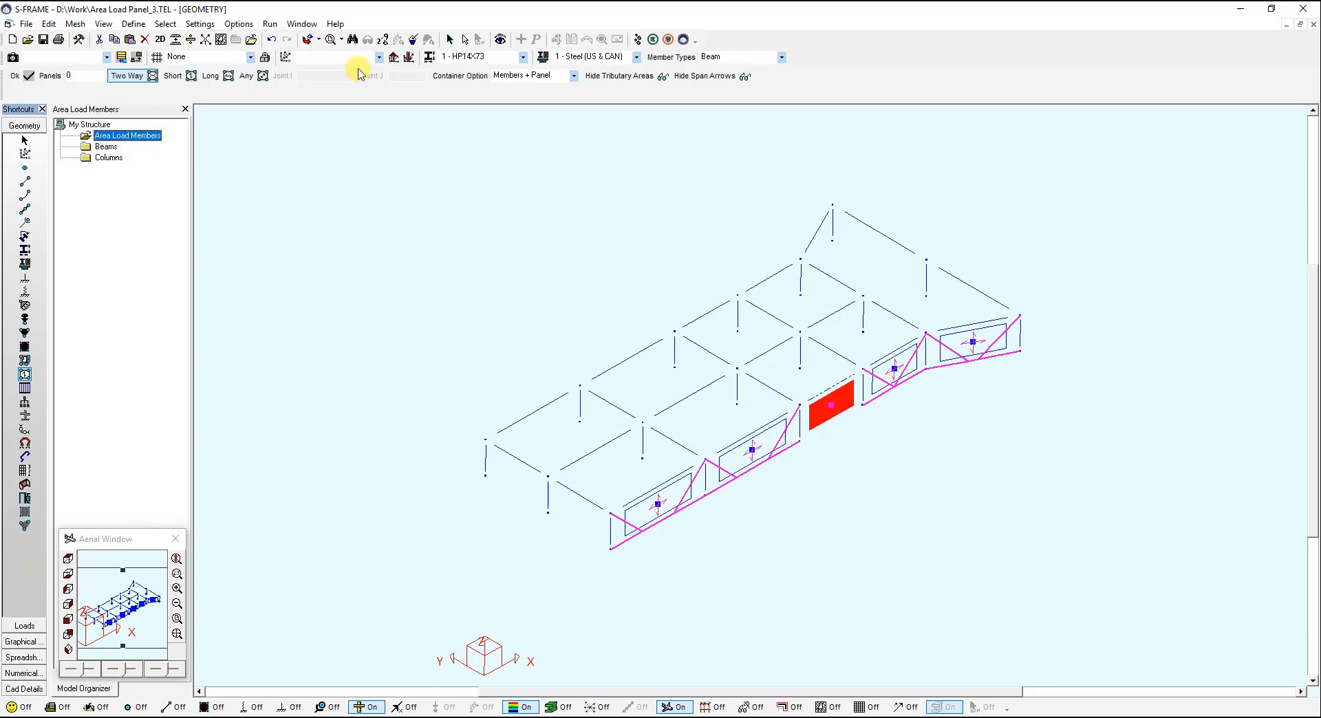
left_click(25, 140)
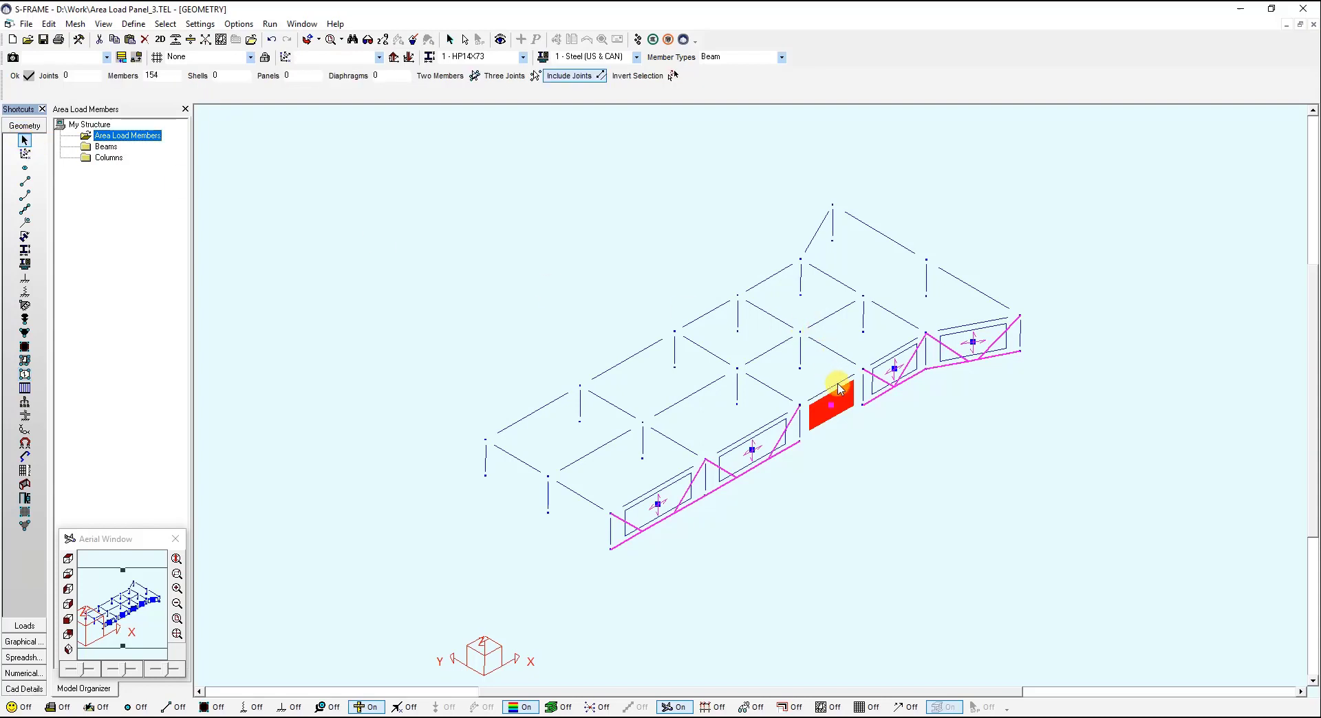
right_click(106, 140)
left_click(187, 240)
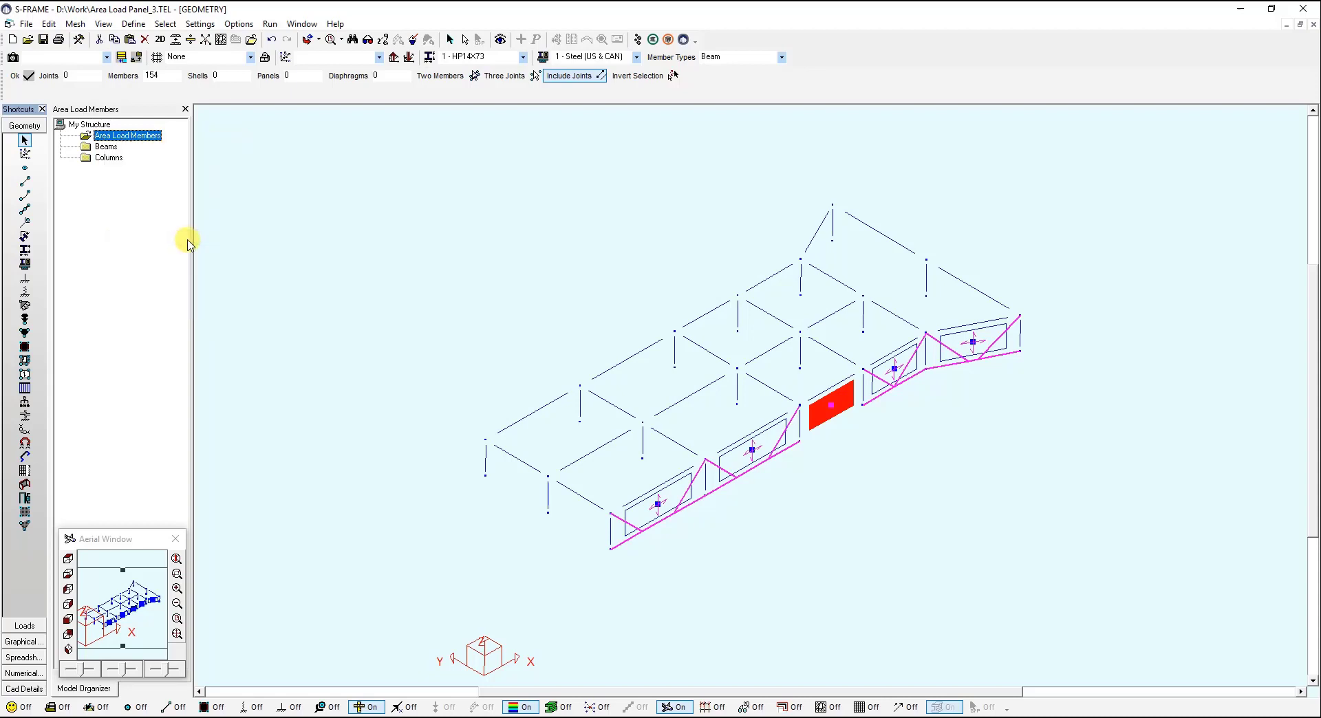
left_click(25, 375)
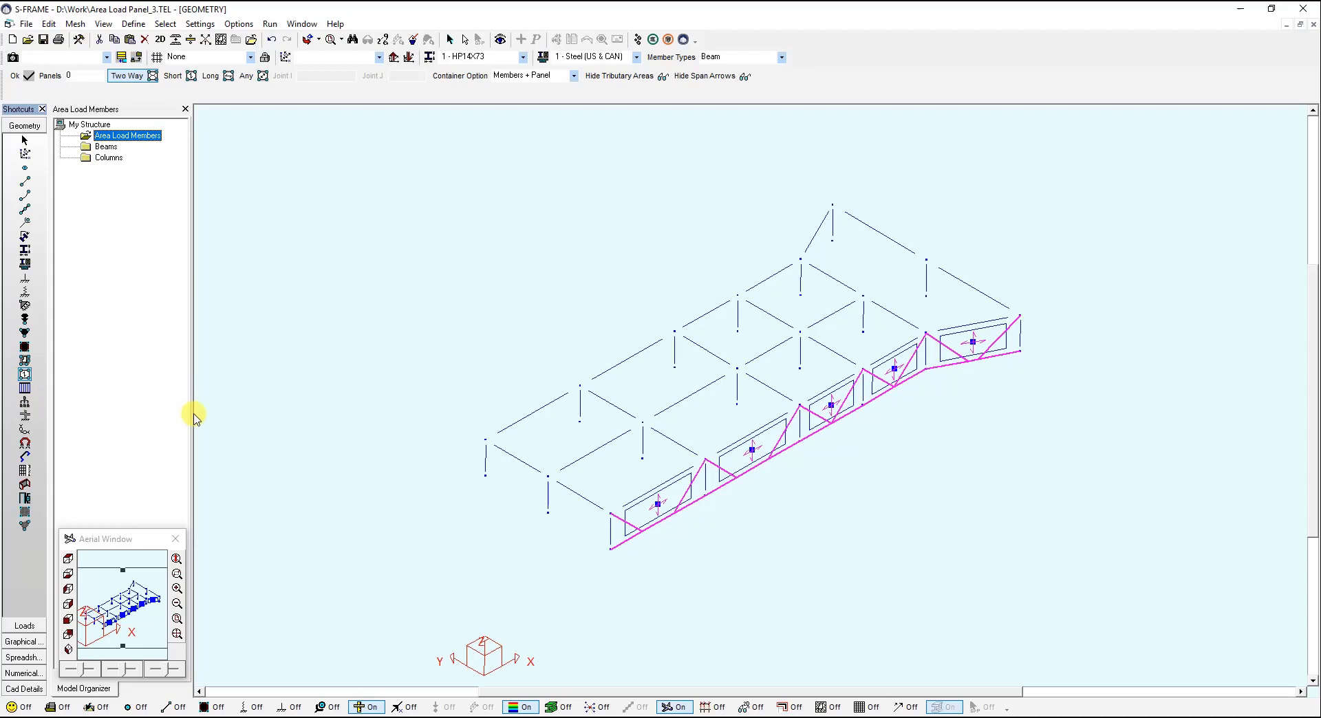